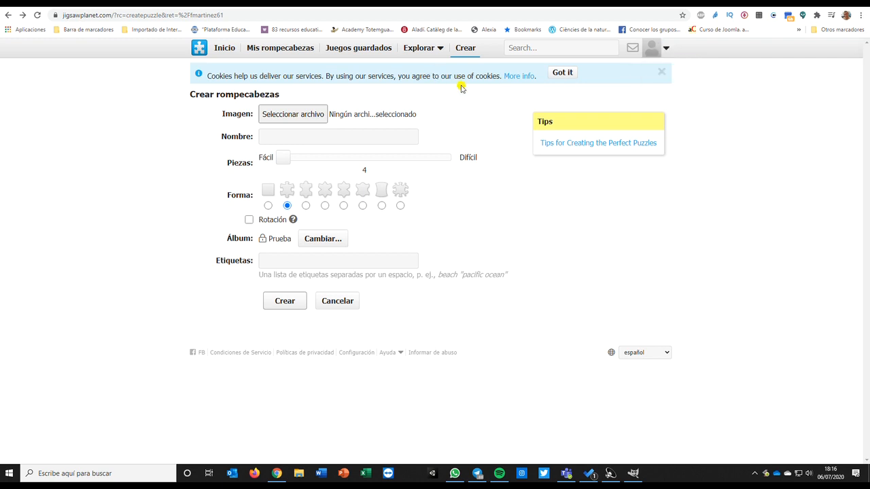
- Create a new puzzle from the hipertextual Jack Sparrow image in the PIRATAS DEL CARIBE folder
{"action": "left_click", "coordinate": [282, 159]}
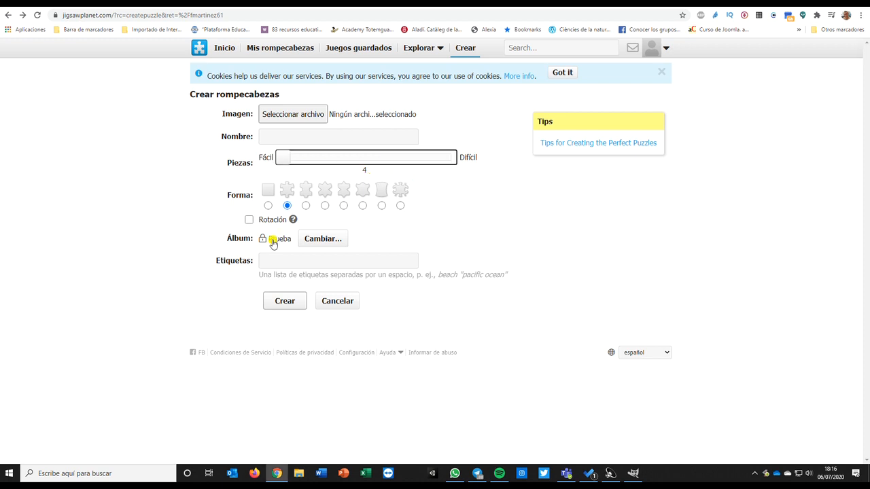
{"action": "left_click", "coordinate": [295, 114]}
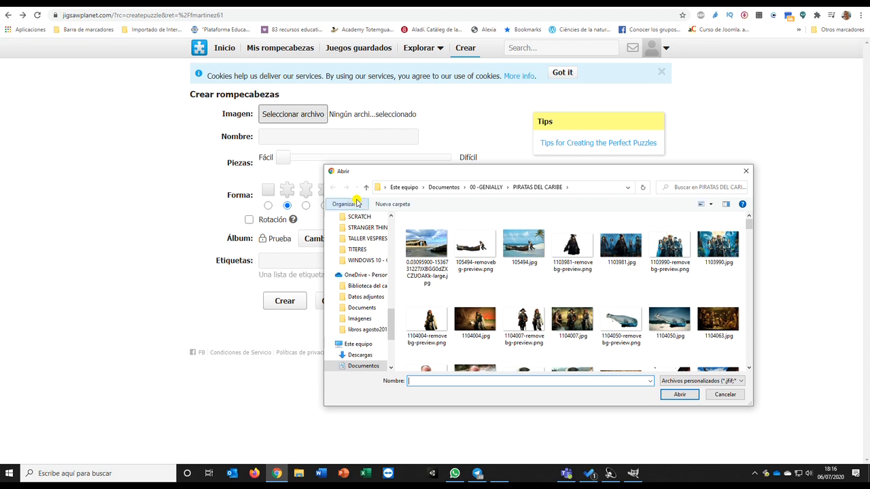
{"action": "scroll", "coordinate": [491, 312], "scroll_direction": "down", "scroll_amount": 10}
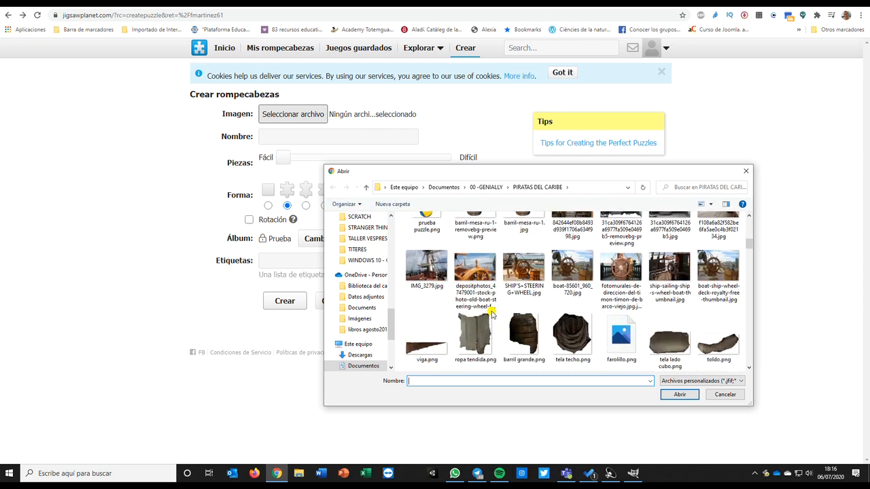
{"action": "scroll", "coordinate": [491, 313], "scroll_direction": "down", "scroll_amount": 6}
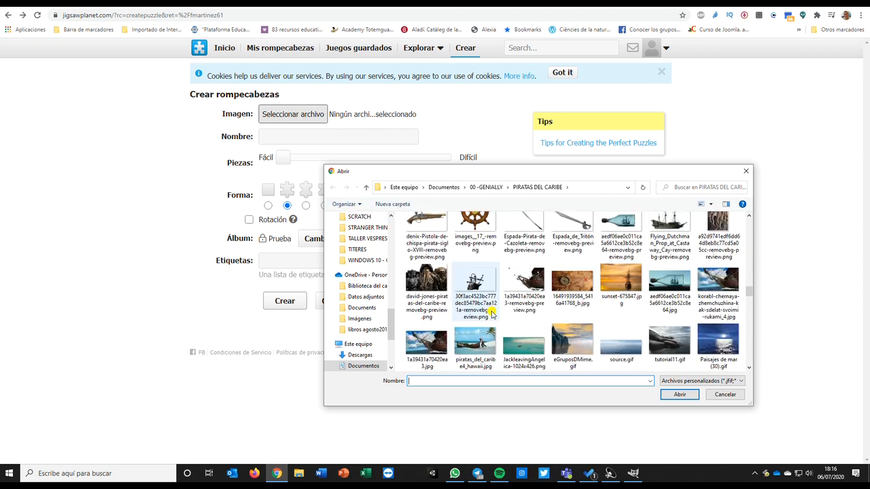
{"action": "scroll", "coordinate": [517, 319], "scroll_direction": "up", "scroll_amount": 5}
{"action": "left_click", "coordinate": [526, 323]}
{"action": "left_click", "coordinate": [682, 395]}
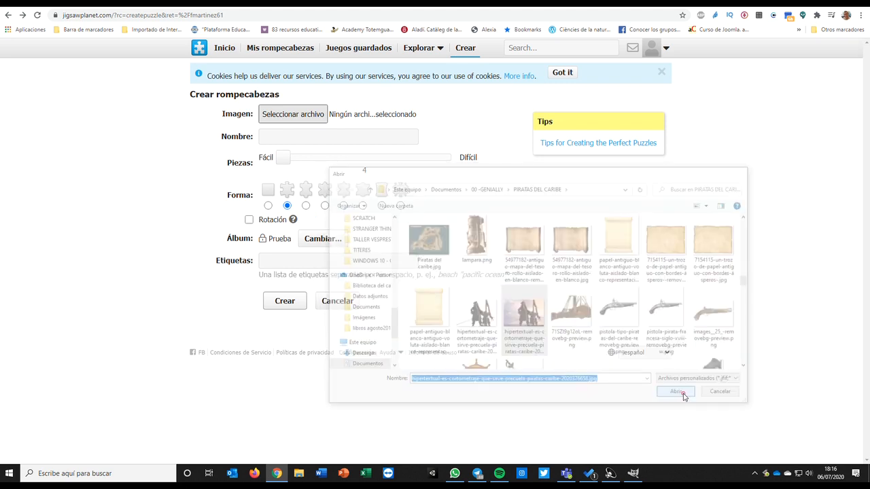
{"action": "left_click", "coordinate": [280, 299]}
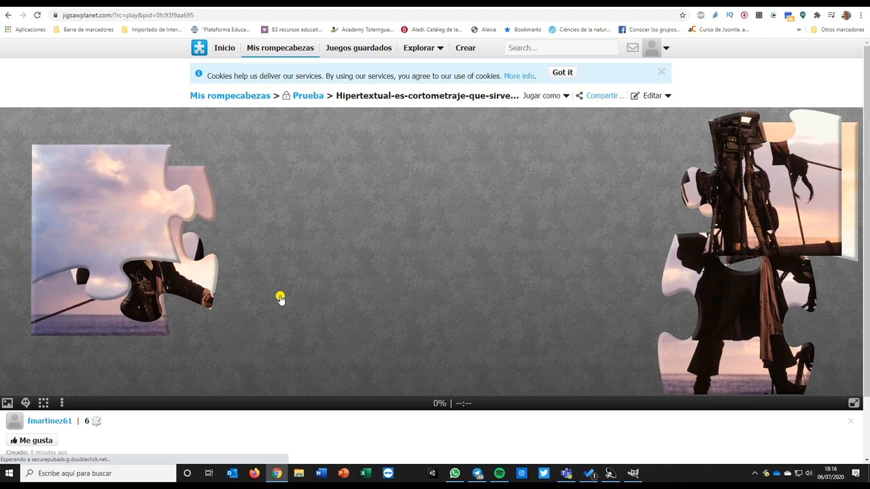
- Spread the puzzle pieces apart across the board
{"action": "left_click_drag", "start_coordinate": [132, 197], "coordinate": [421, 177]}
{"action": "left_click_drag", "start_coordinate": [144, 207], "coordinate": [256, 162]}
{"action": "left_click_drag", "start_coordinate": [108, 224], "coordinate": [90, 172]}
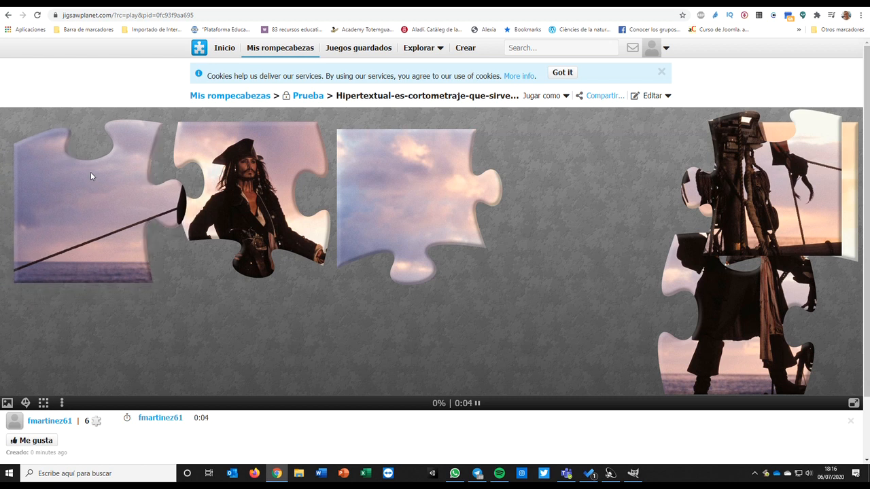
{"action": "left_click_drag", "start_coordinate": [239, 199], "coordinate": [253, 201]}
{"action": "left_click_drag", "start_coordinate": [369, 190], "coordinate": [459, 177]}
{"action": "left_click_drag", "start_coordinate": [275, 180], "coordinate": [318, 174]}
{"action": "left_click_drag", "start_coordinate": [452, 174], "coordinate": [439, 174]}
{"action": "left_click_drag", "start_coordinate": [740, 186], "coordinate": [190, 327]}
{"action": "left_click_drag", "start_coordinate": [313, 223], "coordinate": [333, 222]}
{"action": "left_click_drag", "start_coordinate": [458, 194], "coordinate": [519, 194]}
{"action": "left_click_drag", "start_coordinate": [729, 306], "coordinate": [646, 313]}
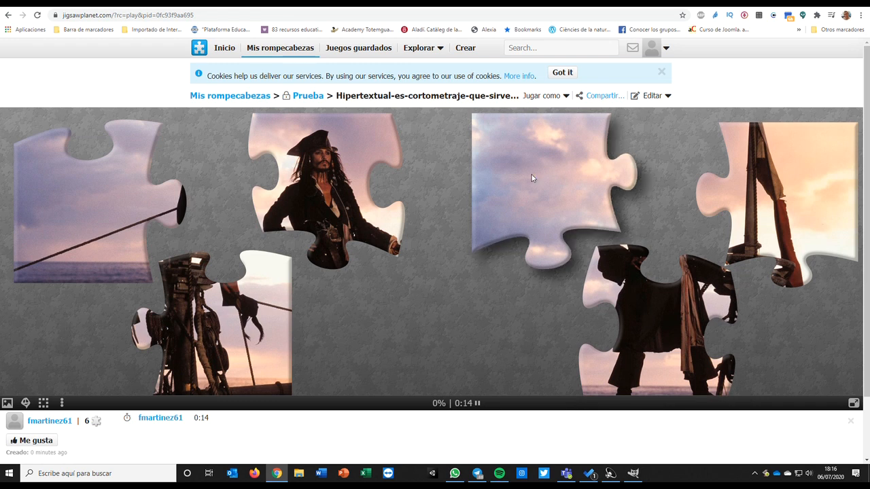
{"action": "left_click_drag", "start_coordinate": [530, 175], "coordinate": [501, 178]}
{"action": "left_click_drag", "start_coordinate": [652, 338], "coordinate": [646, 331]}
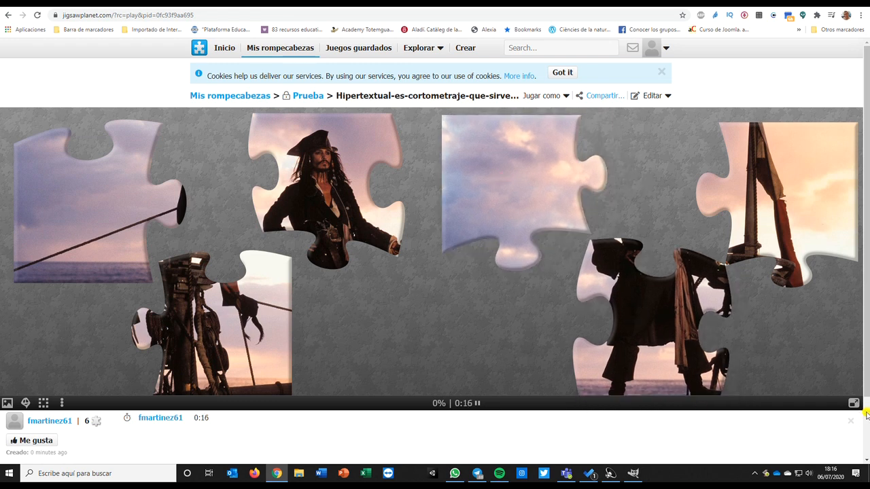
- Switch the puzzle to full screen and arrange the six pieces separately, none touching
{"action": "left_click", "coordinate": [853, 403]}
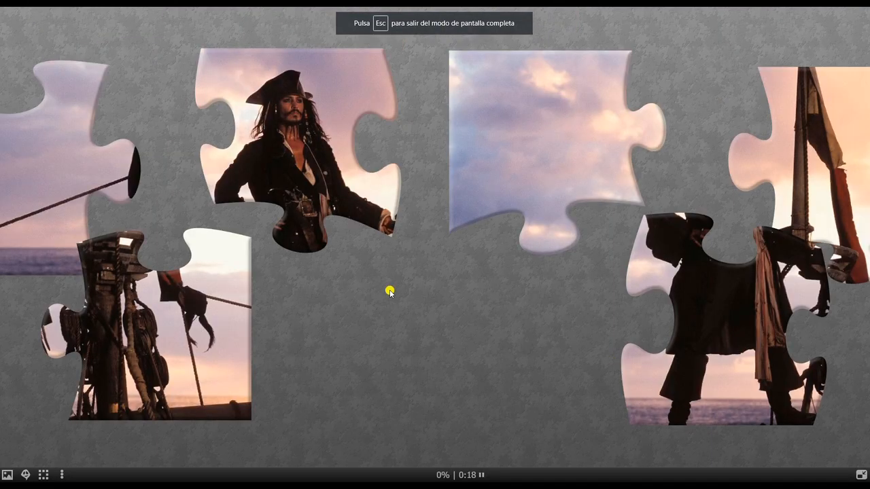
{"action": "left_click_drag", "start_coordinate": [202, 300], "coordinate": [306, 336]}
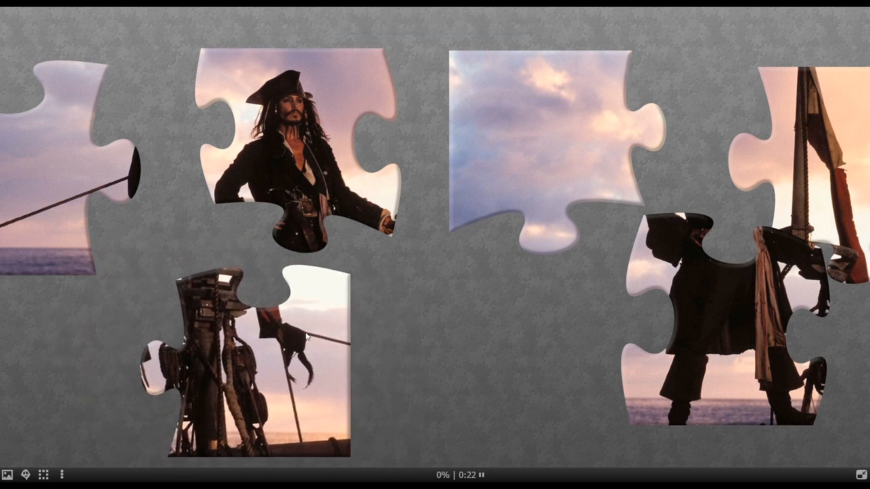
{"action": "left_click_drag", "start_coordinate": [289, 138], "coordinate": [316, 125]}
{"action": "left_click_drag", "start_coordinate": [548, 108], "coordinate": [553, 97]}
{"action": "left_click_drag", "start_coordinate": [851, 153], "coordinate": [774, 101]}
{"action": "left_click_drag", "start_coordinate": [574, 132], "coordinate": [551, 120]}
{"action": "left_click_drag", "start_coordinate": [783, 117], "coordinate": [782, 117]}
{"action": "left_click_drag", "start_coordinate": [727, 285], "coordinate": [676, 313]}
{"action": "left_click_drag", "start_coordinate": [313, 168], "coordinate": [289, 161]}
{"action": "left_click_drag", "start_coordinate": [64, 176], "coordinate": [130, 189]}
{"action": "left_click_drag", "start_coordinate": [291, 141], "coordinate": [306, 130]}
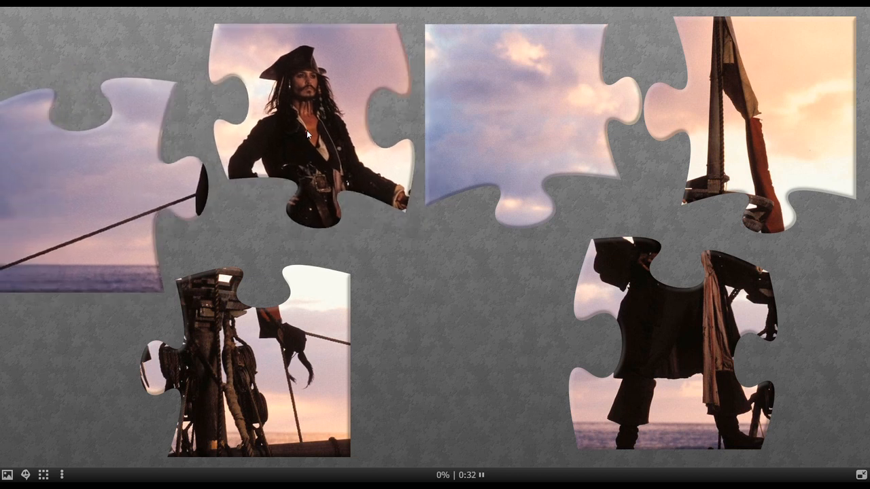
{"action": "left_click_drag", "start_coordinate": [520, 145], "coordinate": [530, 141]}
{"action": "left_click", "coordinate": [531, 141]}
{"action": "left_click_drag", "start_coordinate": [808, 122], "coordinate": [799, 129]}
{"action": "left_click_drag", "start_coordinate": [536, 155], "coordinate": [528, 158]}
{"action": "left_click_drag", "start_coordinate": [302, 157], "coordinate": [302, 156]}
{"action": "left_click_drag", "start_coordinate": [39, 180], "coordinate": [70, 316]}
{"action": "left_click", "coordinate": [377, 208]}
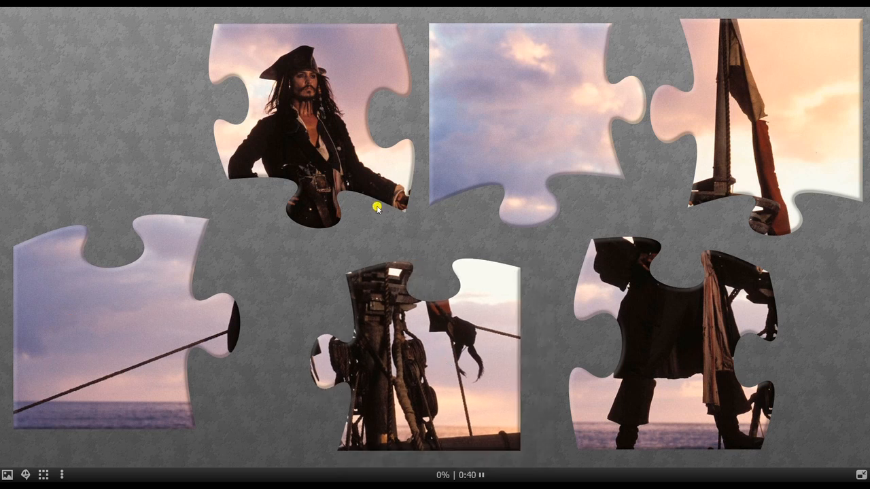
{"action": "left_click_drag", "start_coordinate": [331, 191], "coordinate": [320, 168]}
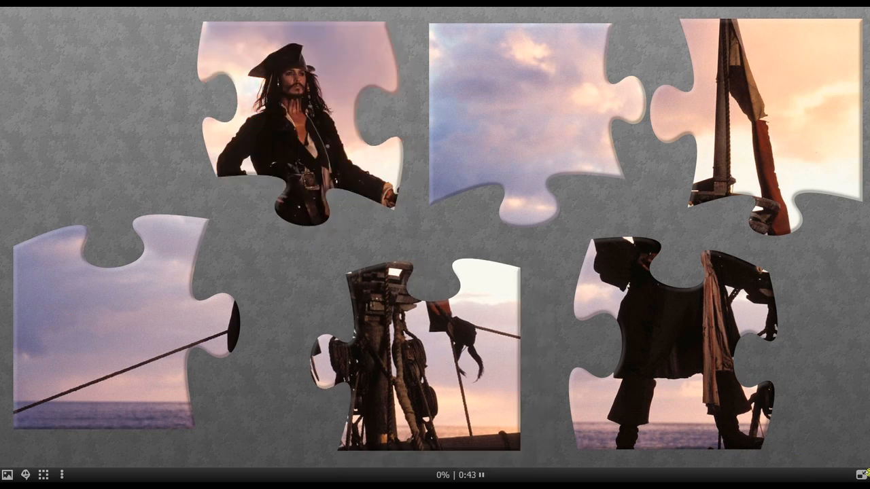
- Leave full screen and change the puzzle background to blue
{"action": "left_click", "coordinate": [863, 474]}
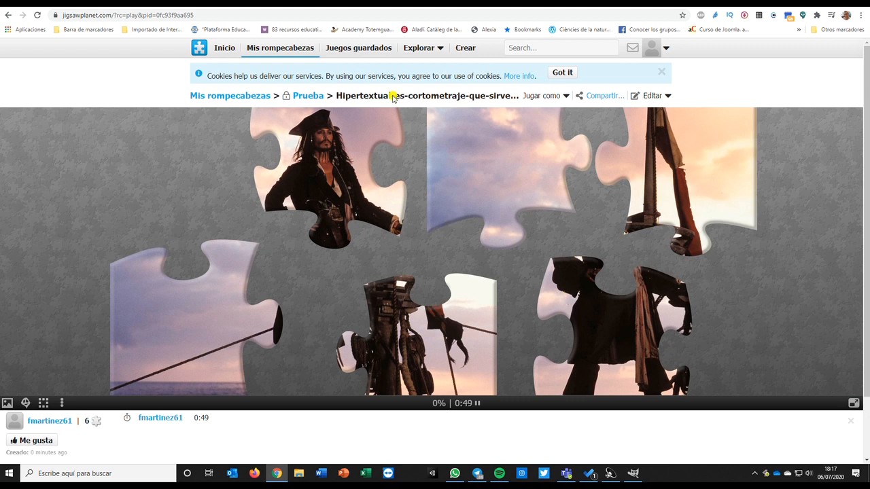
{"action": "mouse_move", "coordinate": [667, 54]}
{"action": "left_click", "coordinate": [62, 403]}
{"action": "mouse_move", "coordinate": [73, 356]}
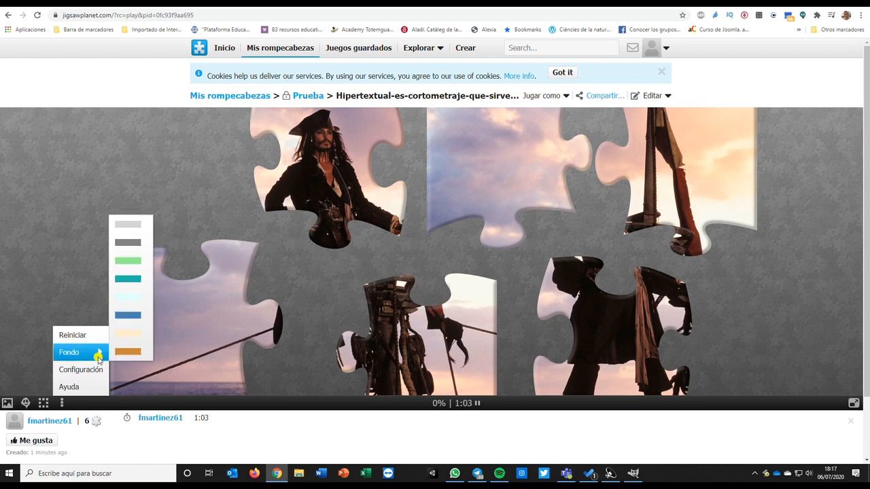
{"action": "left_click", "coordinate": [125, 315]}
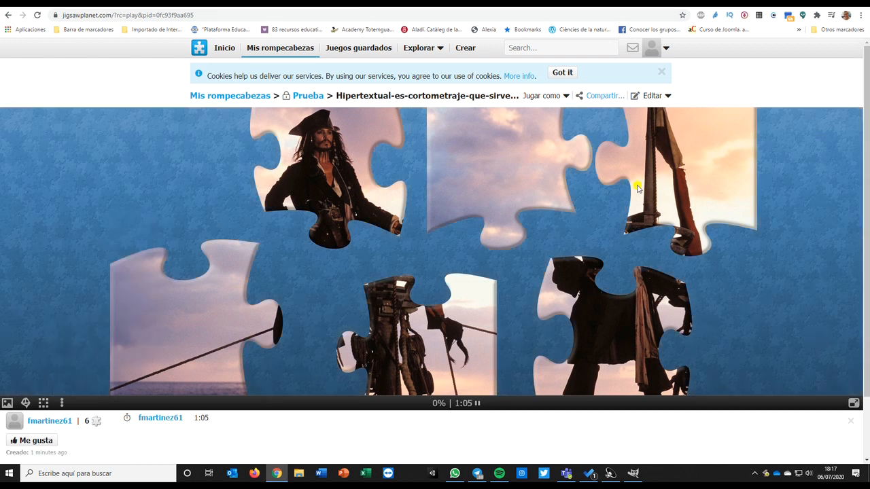
- Take a screenshot of the puzzle board in full-screen view
{"action": "left_click", "coordinate": [853, 403]}
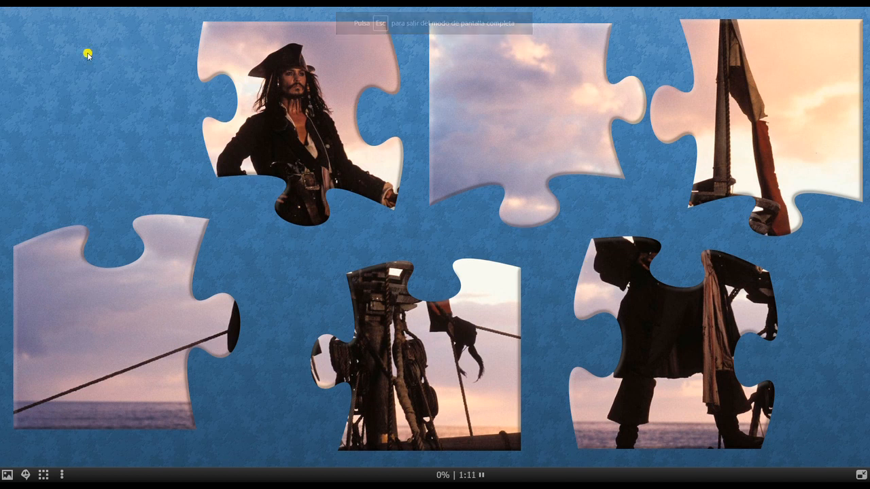
{"action": "key", "text": "Escape"}
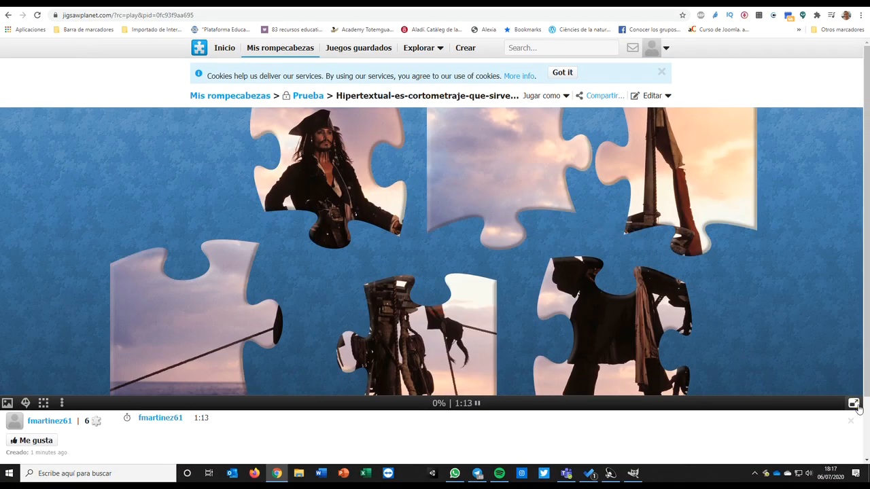
{"action": "left_click", "coordinate": [854, 403]}
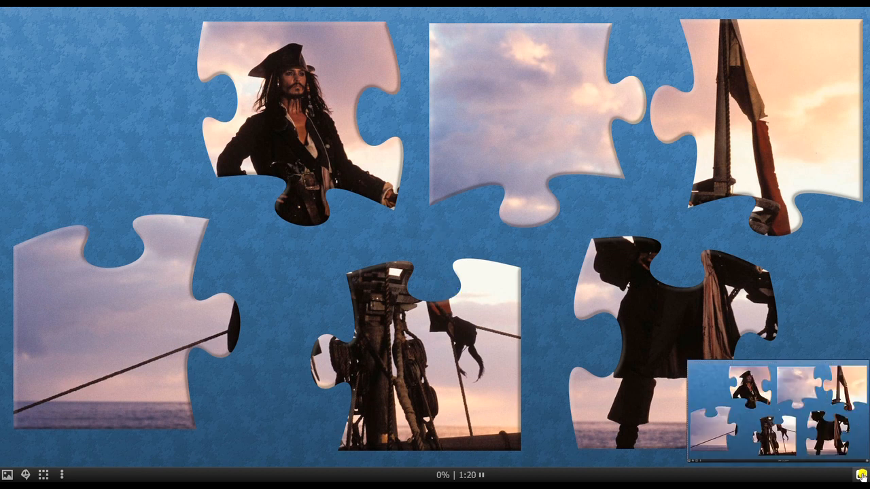
{"action": "left_click", "coordinate": [861, 474]}
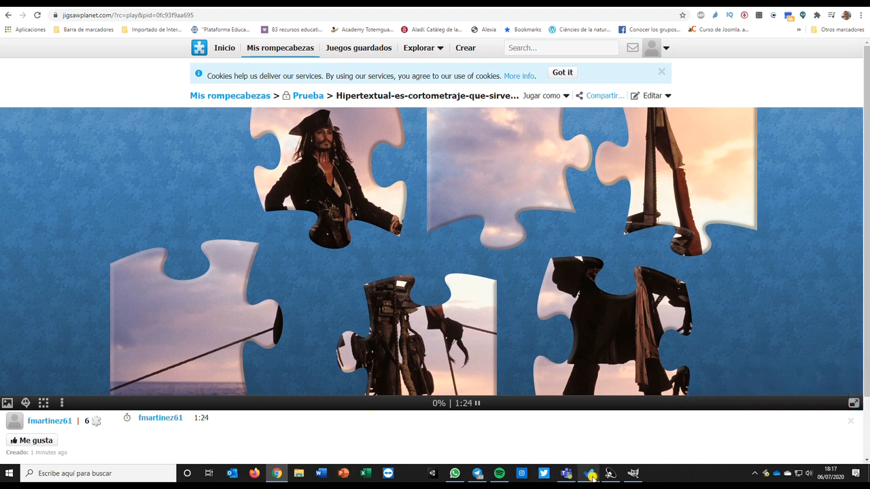
- Switch to GIMP and paste the screenshot as a new image
{"action": "left_click", "coordinate": [632, 473]}
{"action": "right_click", "coordinate": [344, 186]}
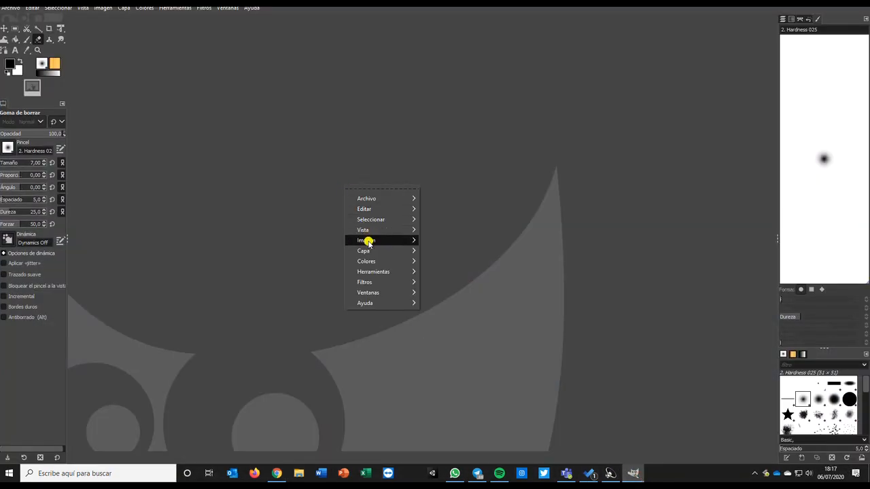
{"action": "left_click", "coordinate": [343, 154]}
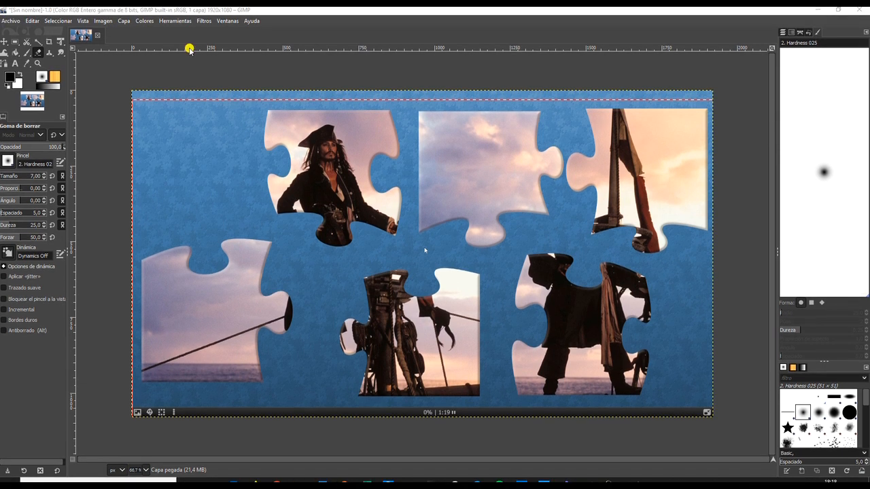
{"action": "left_click", "coordinate": [104, 21]}
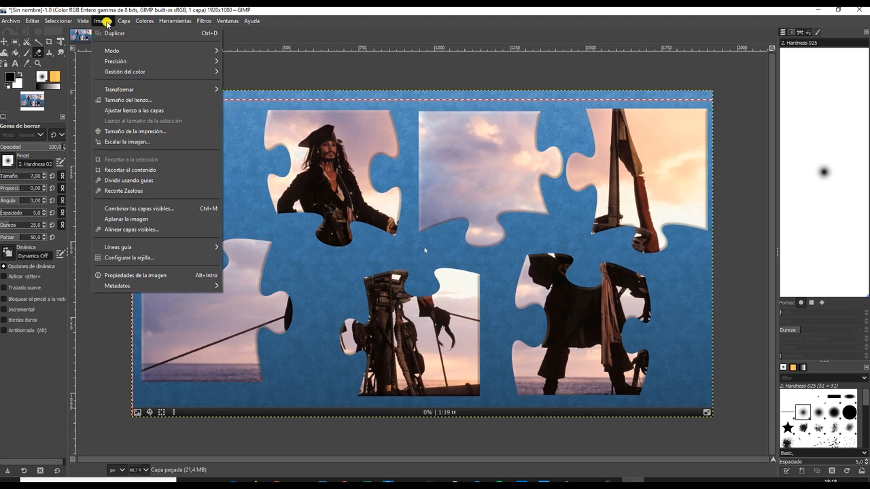
{"action": "left_click", "coordinate": [125, 22]}
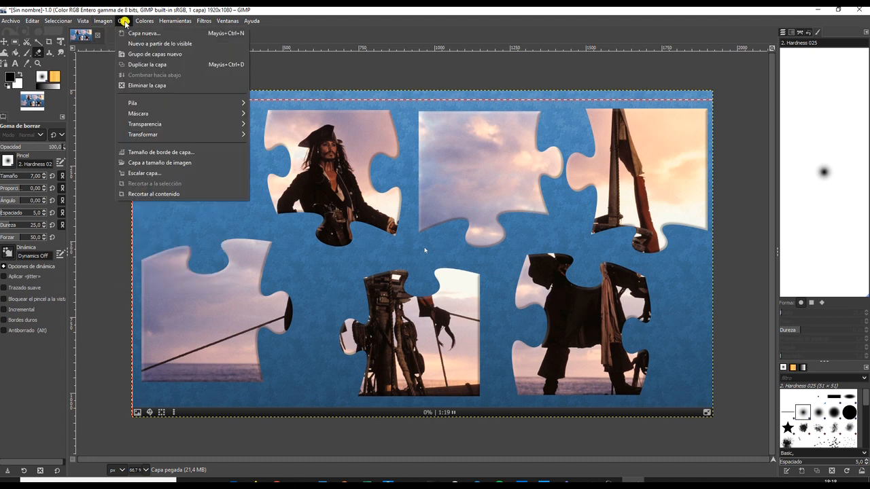
{"action": "mouse_move", "coordinate": [140, 123]}
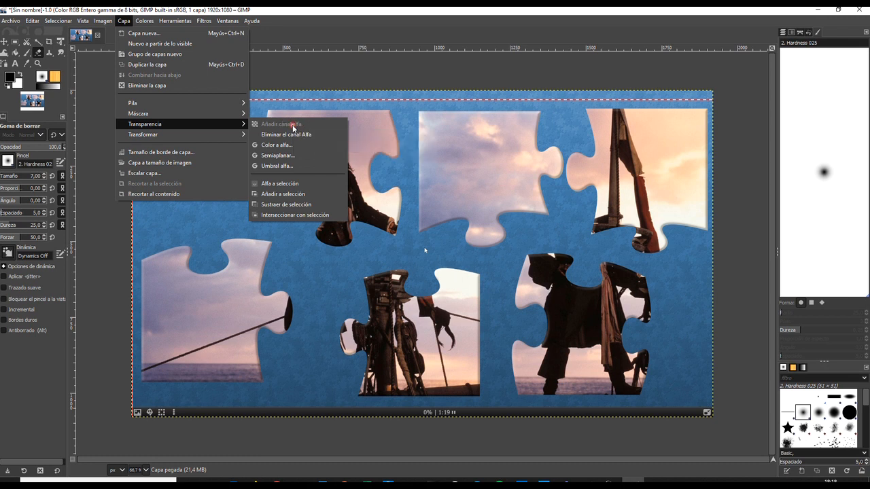
{"action": "left_click", "coordinate": [91, 189]}
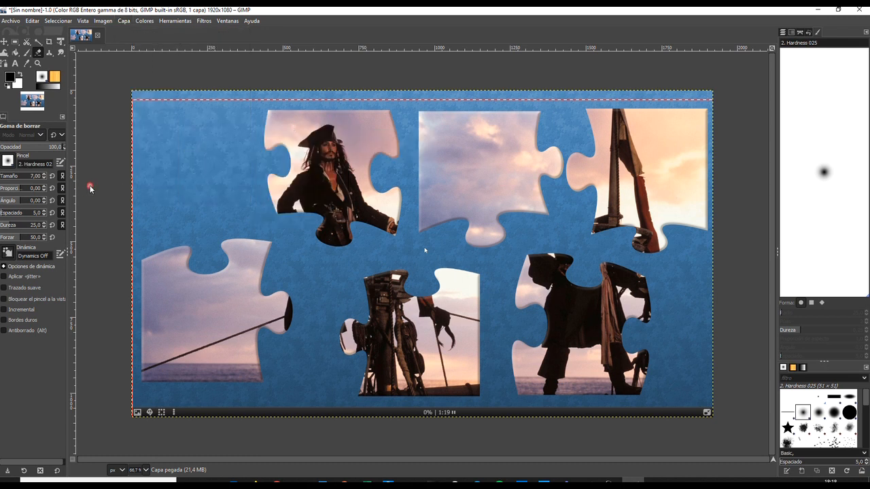
- Pick the Fuzzy Select tool and add an alpha channel to the layer
{"action": "left_click", "coordinate": [39, 44]}
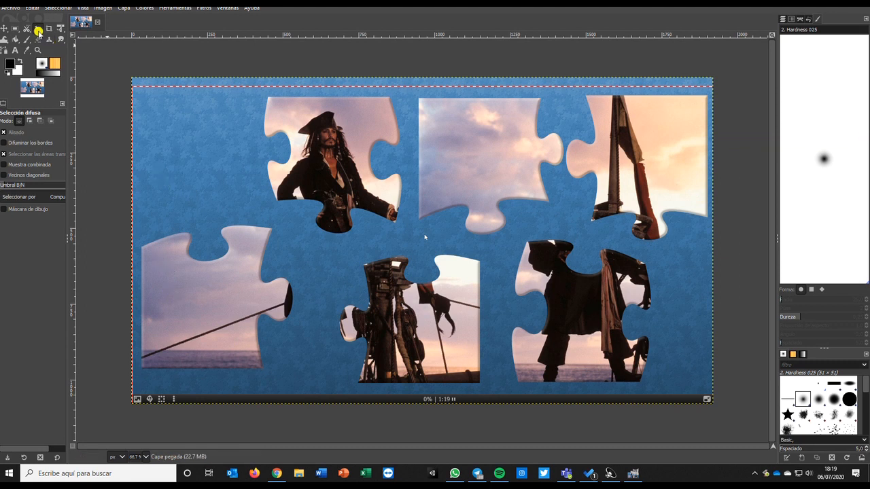
{"action": "left_click", "coordinate": [124, 7]}
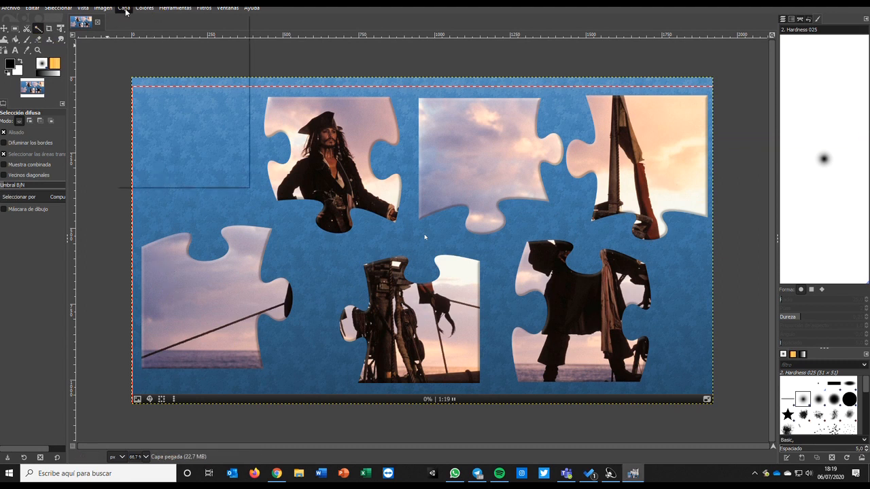
{"action": "mouse_move", "coordinate": [148, 114]}
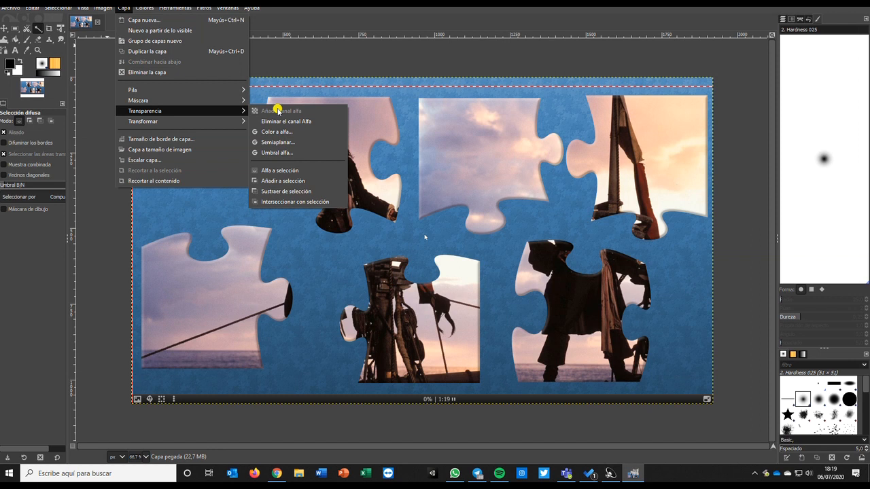
{"action": "left_click", "coordinate": [276, 66]}
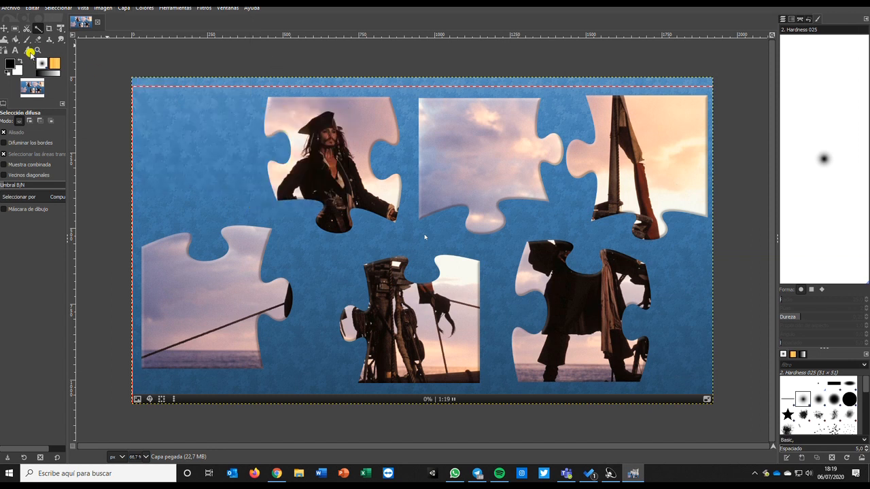
- Use Fuzzy Select to pick and delete the blue background regions across the upper half of the puzzle
{"action": "left_click", "coordinate": [190, 120]}
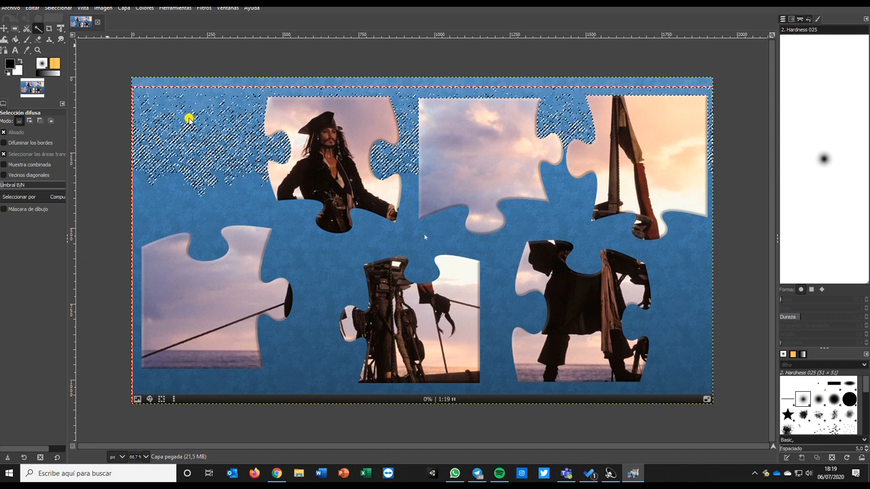
{"action": "key", "text": "Delete"}
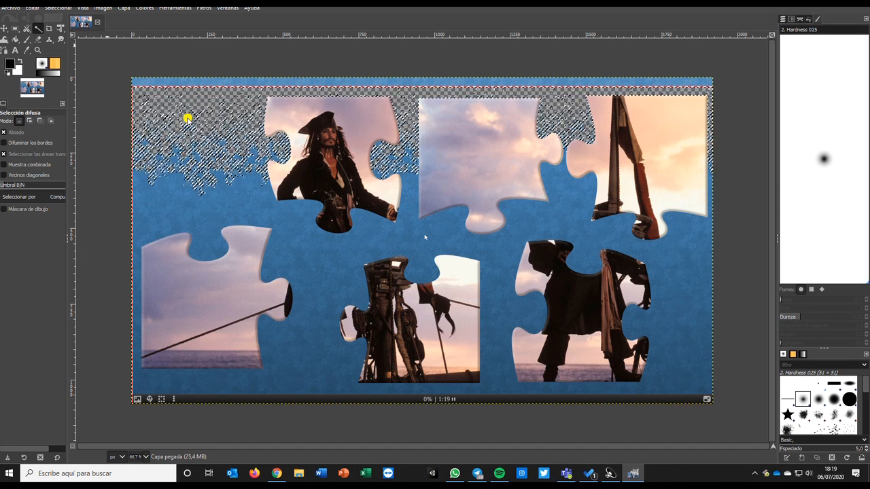
{"action": "left_click", "coordinate": [203, 203]}
{"action": "key", "text": "Delete"}
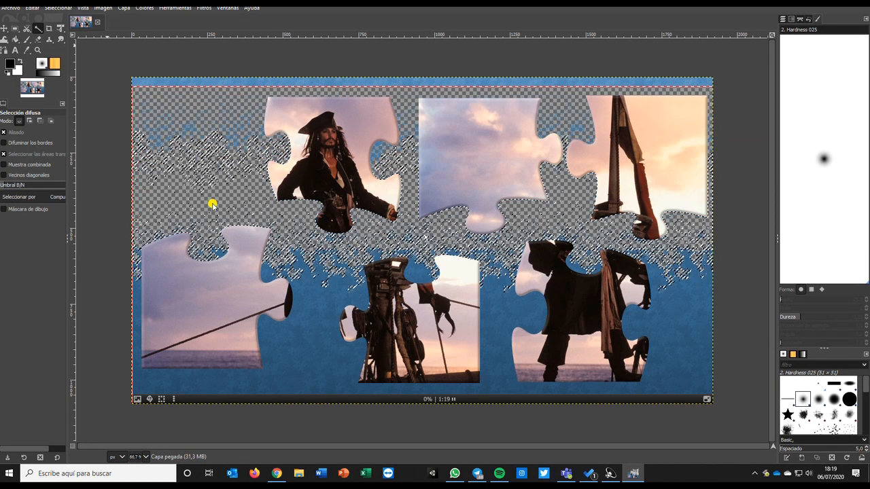
{"action": "left_click", "coordinate": [379, 147]}
{"action": "key", "text": "Delete"}
{"action": "left_click", "coordinate": [411, 129]}
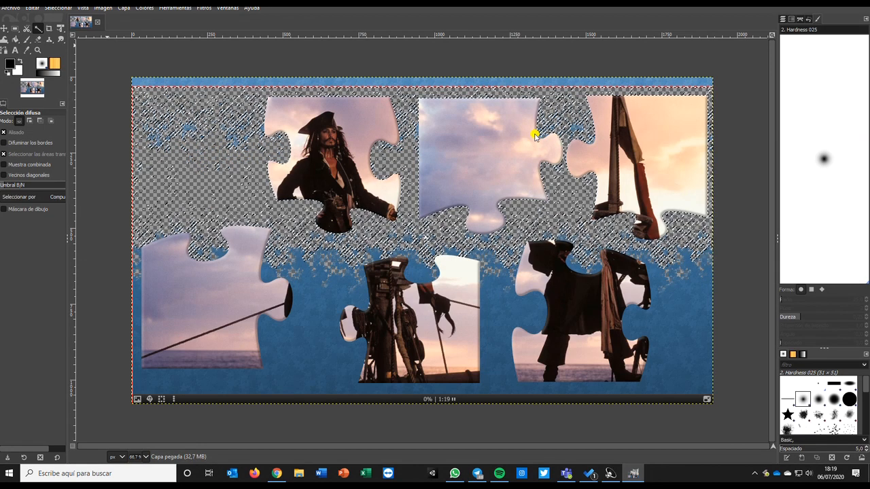
{"action": "key", "text": "Delete"}
- Pick and delete the remaining blue background around the lower pieces, then zoom to 100%
{"action": "left_click", "coordinate": [700, 308]}
{"action": "left_click", "coordinate": [684, 379]}
{"action": "key", "text": "Delete"}
{"action": "key", "text": "Delete"}
{"action": "left_click", "coordinate": [675, 345]}
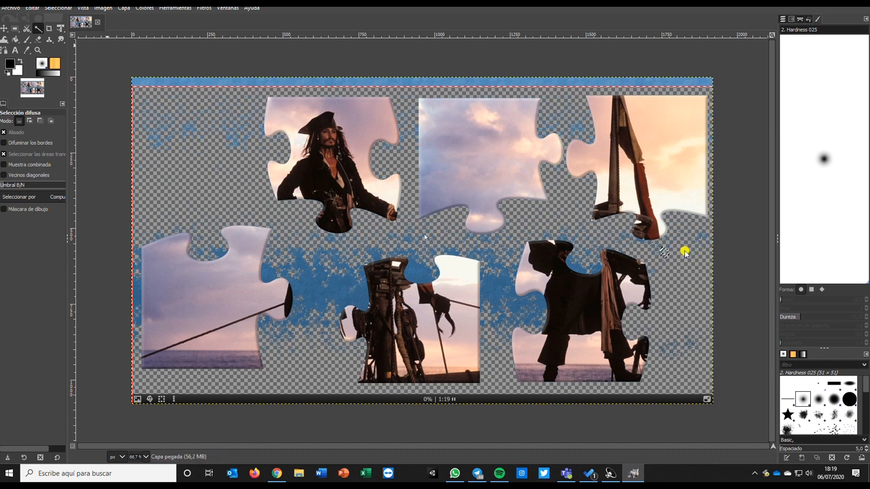
{"action": "left_click", "coordinate": [489, 300]}
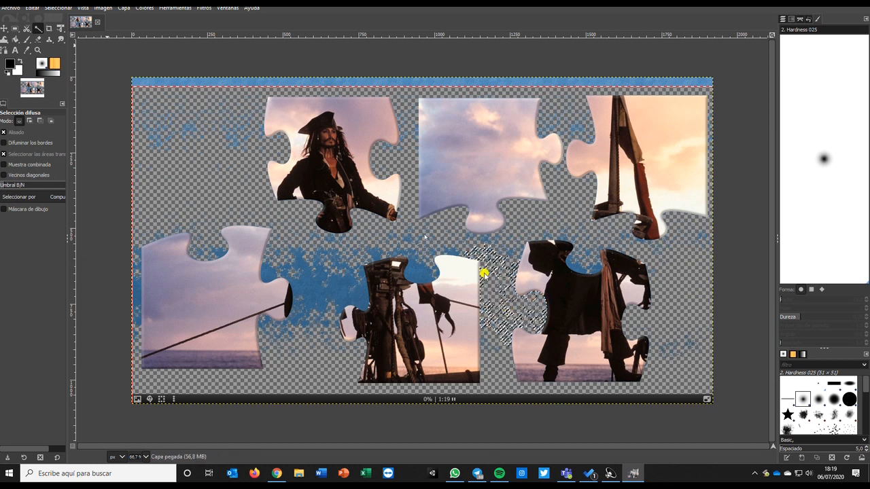
{"action": "left_click_drag", "start_coordinate": [380, 264], "coordinate": [283, 274]}
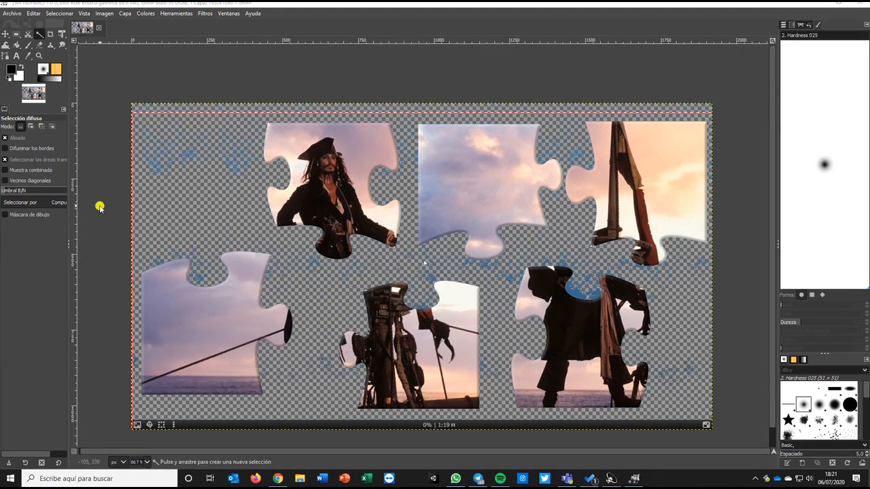
{"action": "key", "text": "1"}
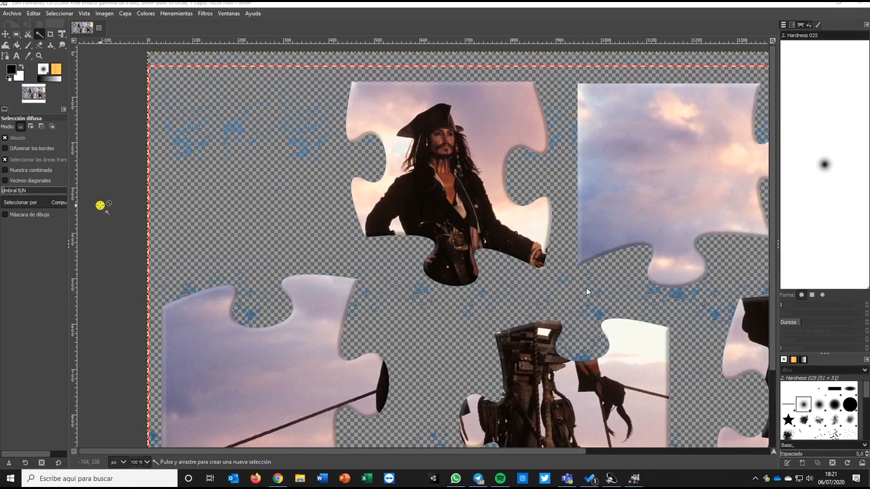
- Zoom in and select the leftover blue specks around the upper-left pieces with Fuzzy Select
{"action": "scroll", "coordinate": [102, 213], "scroll_direction": "up", "scroll_amount": 1}
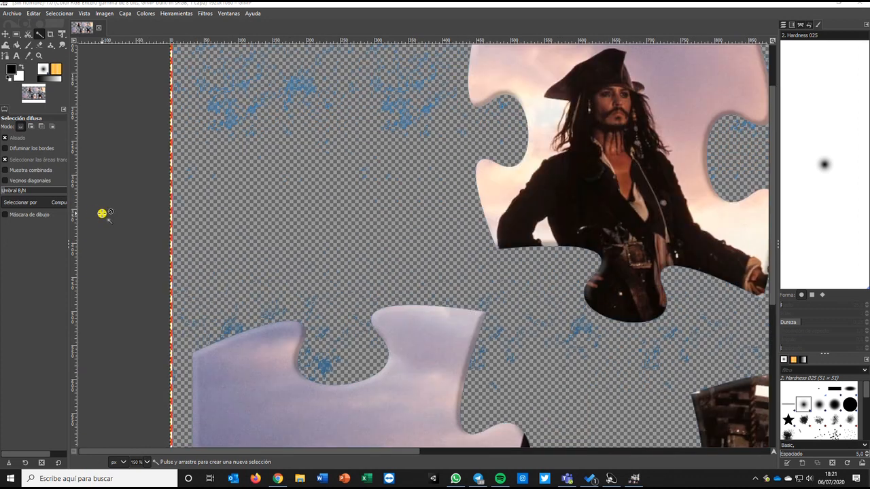
{"action": "key", "text": "1"}
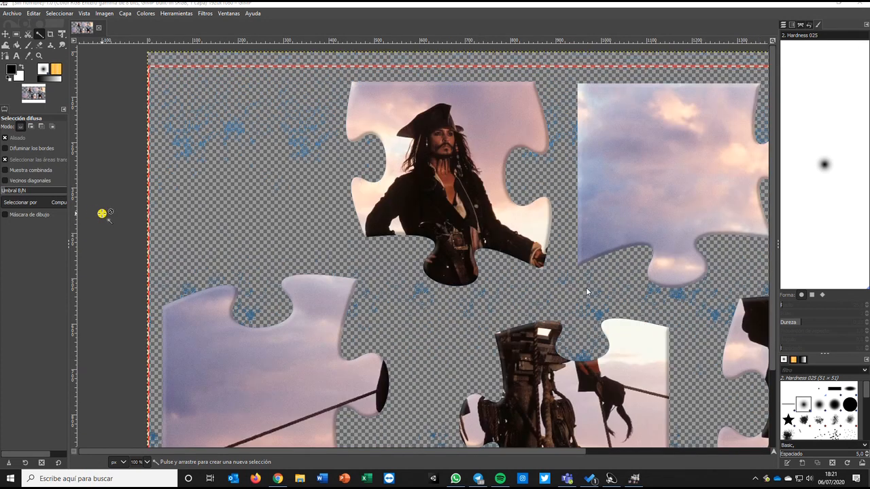
{"action": "scroll", "coordinate": [105, 215], "scroll_direction": "up", "scroll_amount": 1}
{"action": "left_click", "coordinate": [577, 331]}
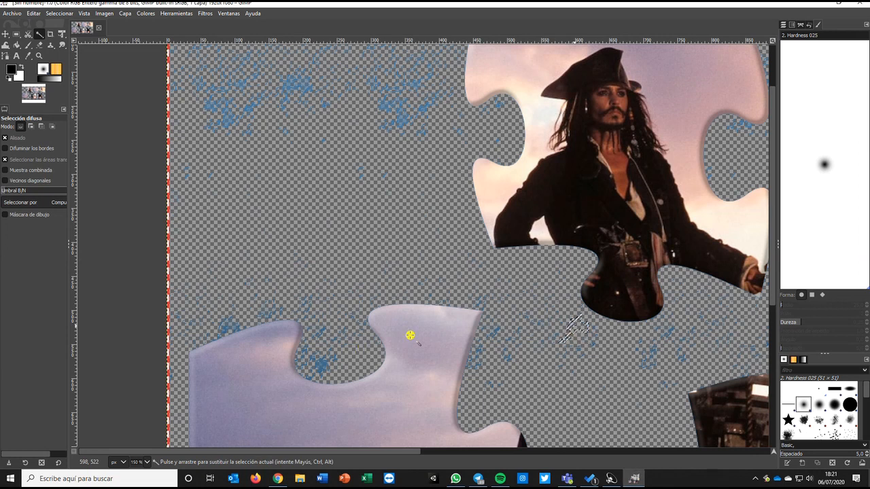
{"action": "left_click", "coordinate": [748, 119]}
{"action": "left_click", "coordinate": [320, 366]}
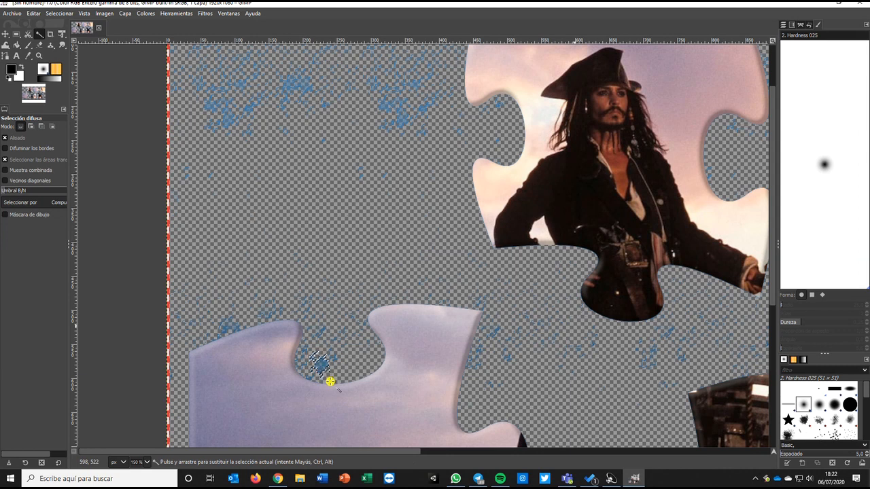
{"action": "left_click", "coordinate": [311, 375]}
{"action": "left_click", "coordinate": [310, 378]}
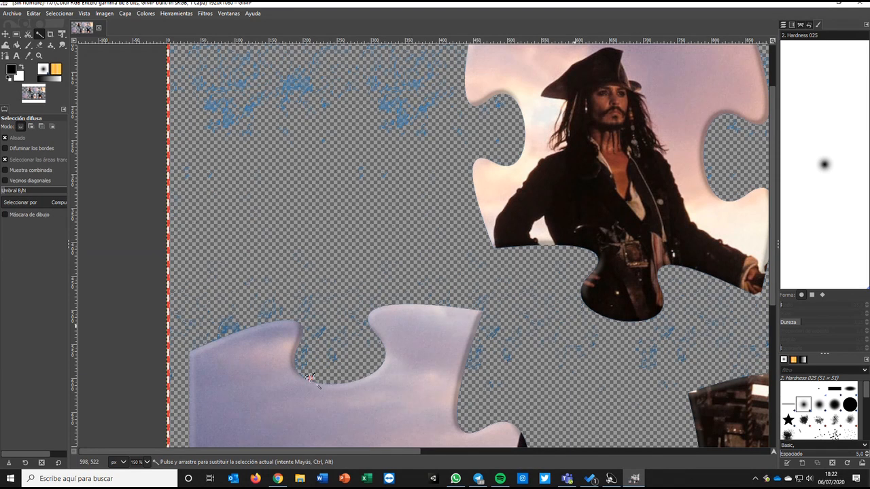
{"action": "left_click", "coordinate": [238, 326]}
{"action": "left_click", "coordinate": [324, 329]}
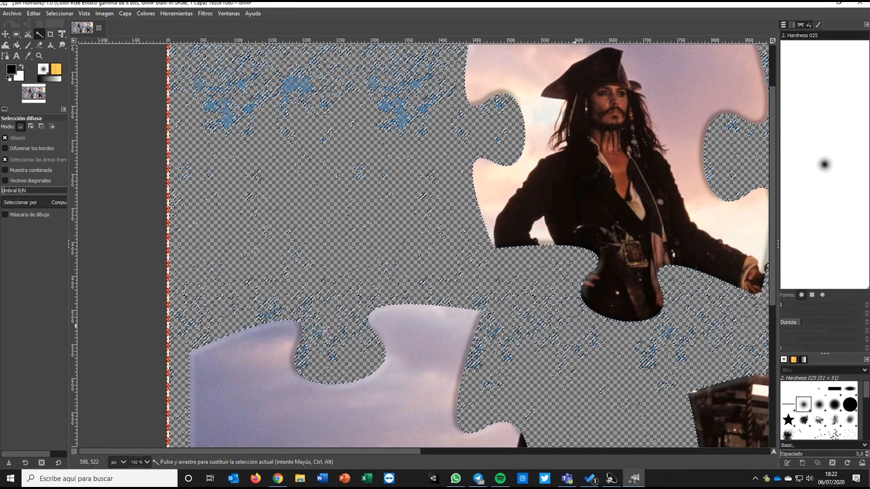
{"action": "left_click", "coordinate": [335, 350]}
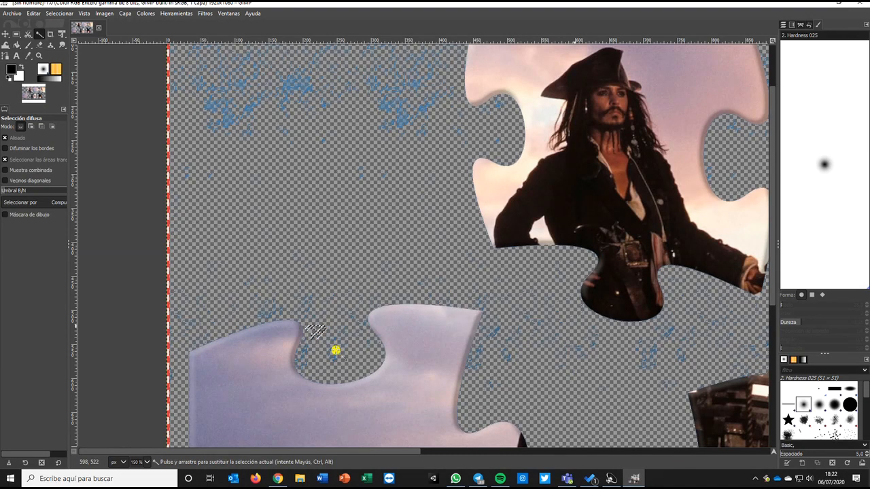
{"action": "left_click", "coordinate": [310, 364]}
{"action": "left_click", "coordinate": [307, 361]}
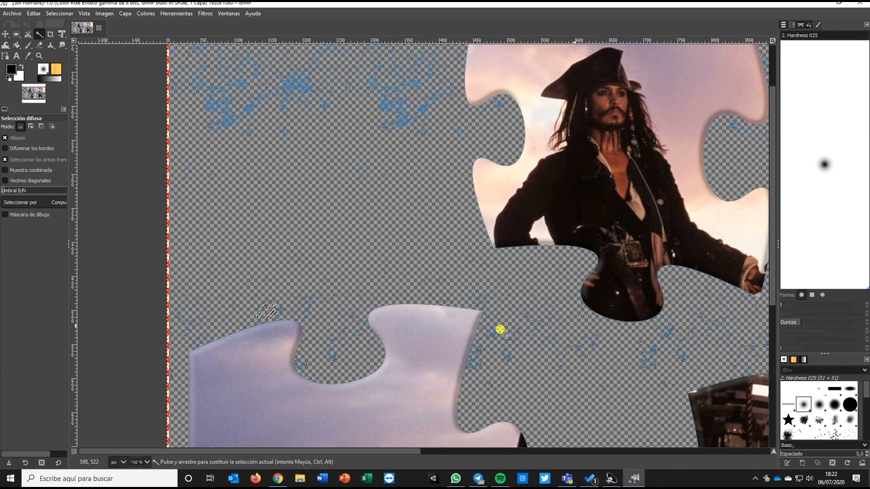
- Pan to the middle pieces and delete the blue remnants between them
{"action": "scroll", "coordinate": [554, 330], "scroll_direction": "right", "scroll_amount": 5}
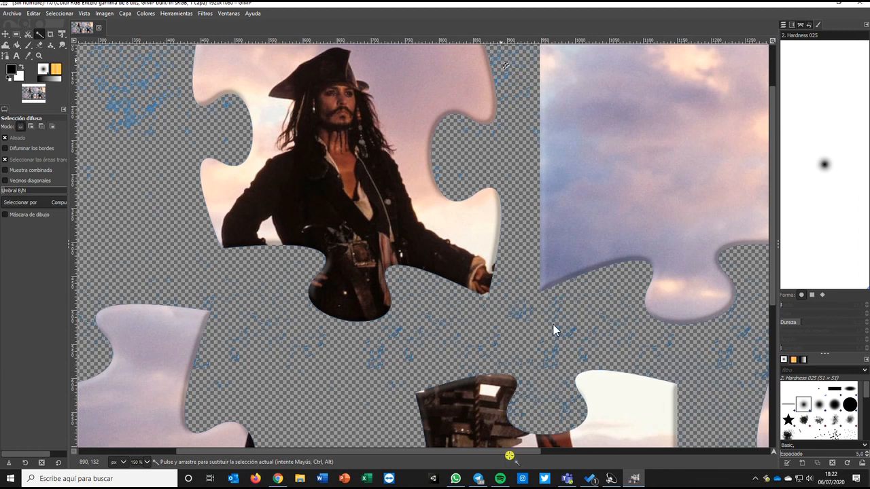
{"action": "left_click_drag", "start_coordinate": [554, 330], "coordinate": [237, 324]}
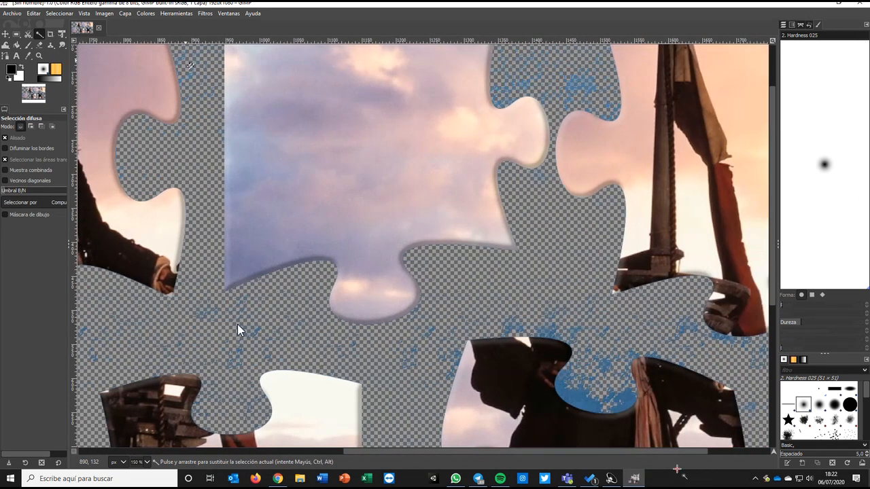
{"action": "key", "text": "Delete"}
{"action": "left_click", "coordinate": [566, 335]}
{"action": "left_click", "coordinate": [509, 328]}
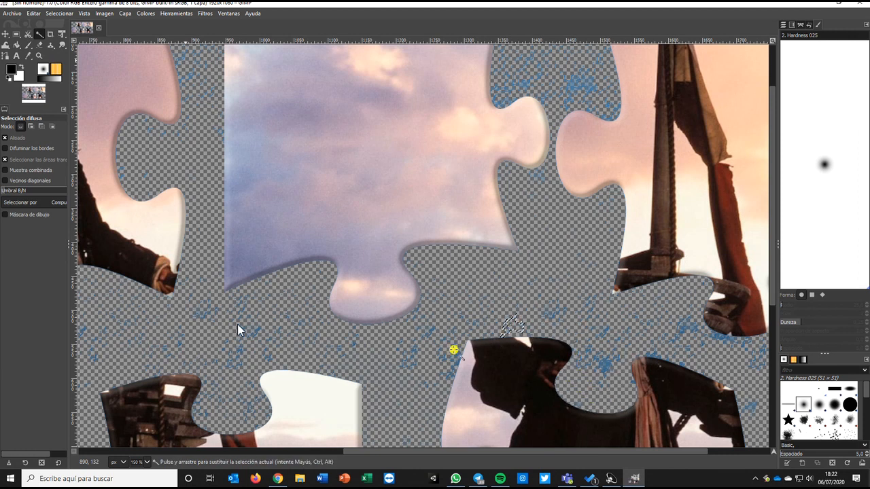
{"action": "left_click", "coordinate": [454, 354]}
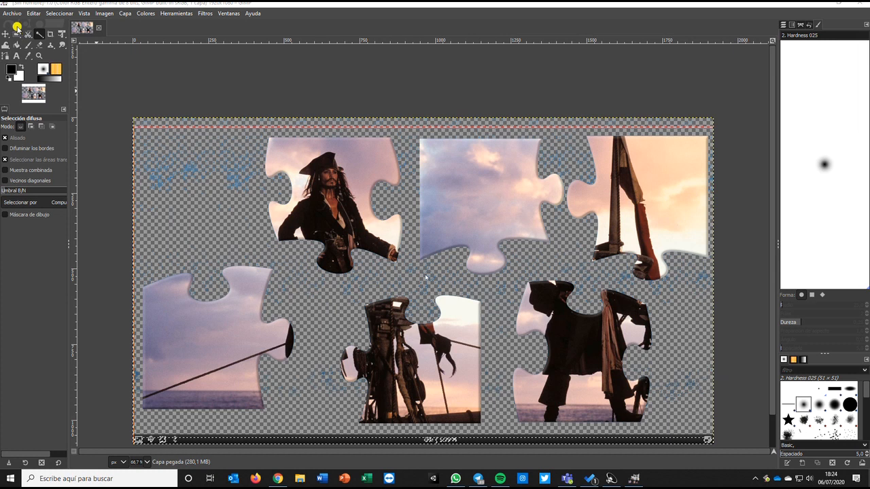
- Draw a rectangular selection tightly around the upper middle sky piece
{"action": "left_click", "coordinate": [16, 34]}
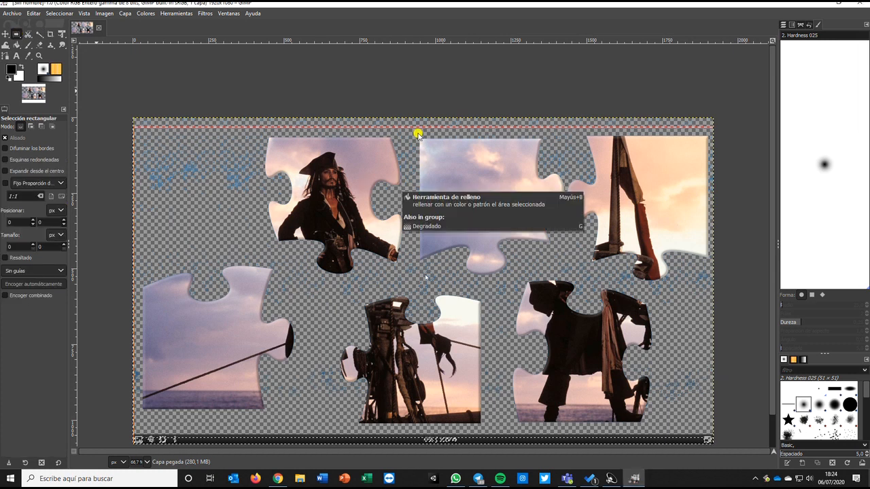
{"action": "left_click_drag", "start_coordinate": [417, 137], "coordinate": [564, 276]}
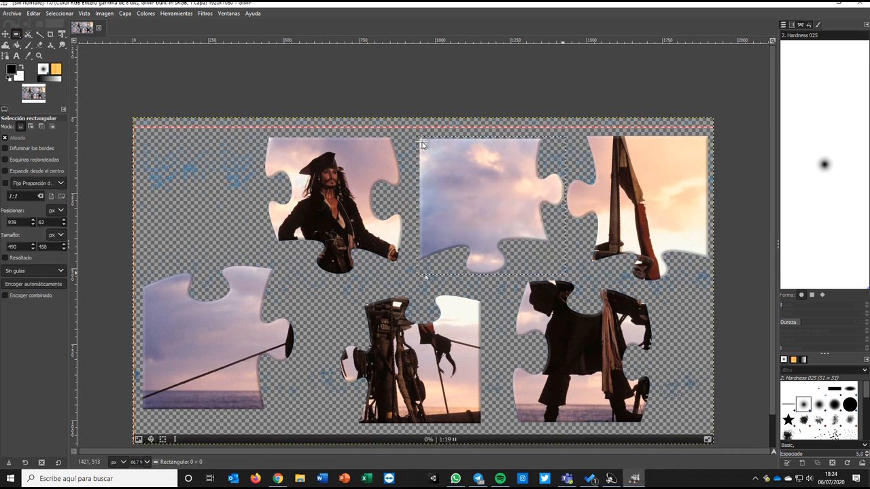
{"action": "left_click_drag", "start_coordinate": [423, 141], "coordinate": [564, 278]}
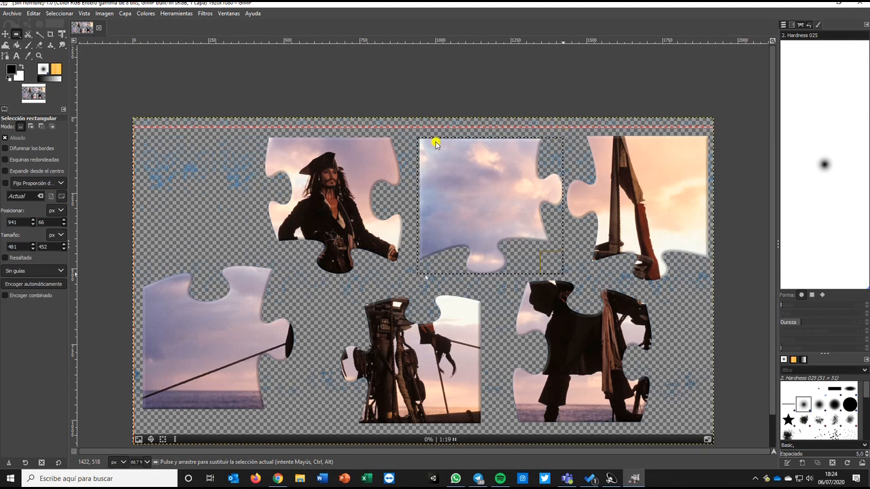
{"action": "left_click_drag", "start_coordinate": [433, 151], "coordinate": [439, 157]}
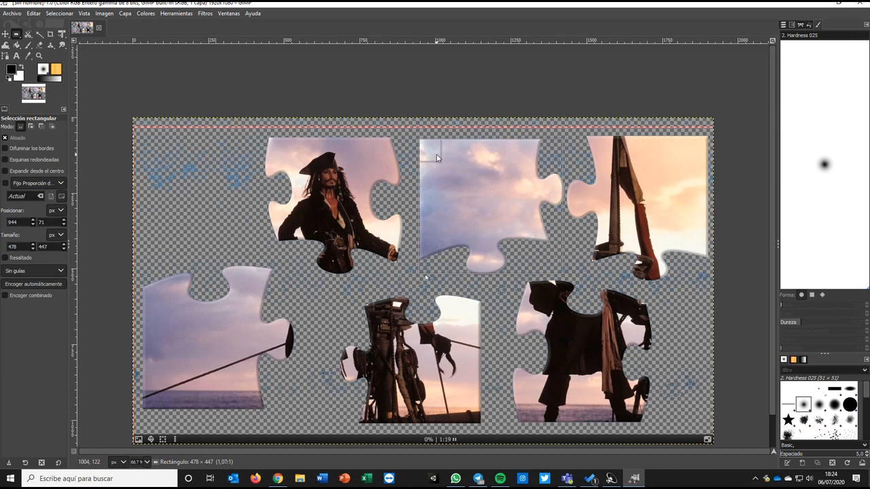
{"action": "left_click_drag", "start_coordinate": [436, 154], "coordinate": [435, 157]}
{"action": "left_click", "coordinate": [437, 154]}
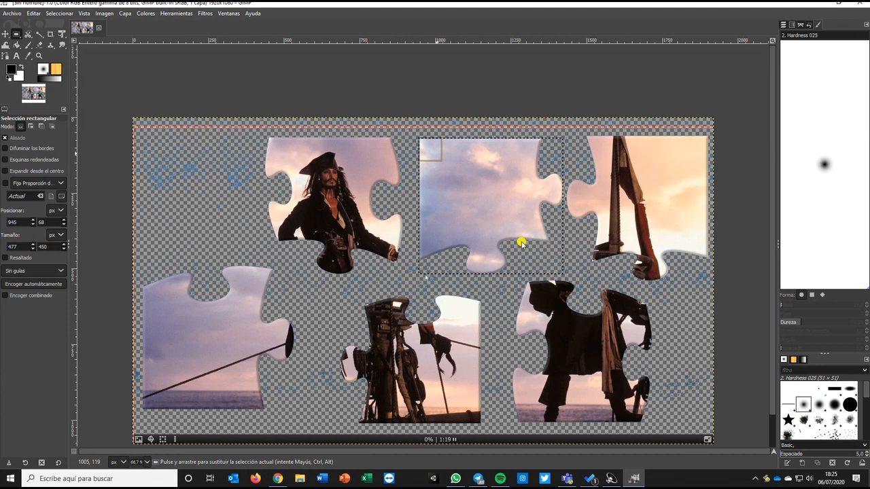
- Copy the selected piece and create a new image from the clipboard
{"action": "key", "text": "ctrl+c"}
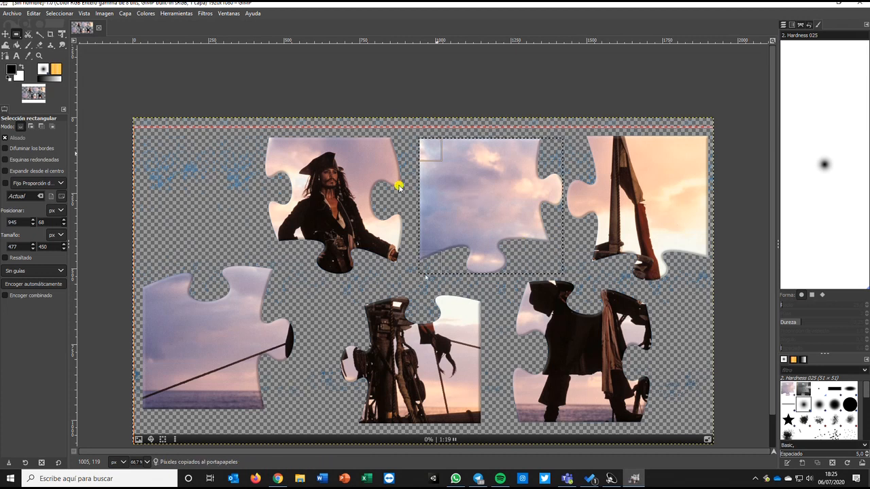
{"action": "left_click", "coordinate": [14, 13]}
{"action": "mouse_move", "coordinate": [40, 36]}
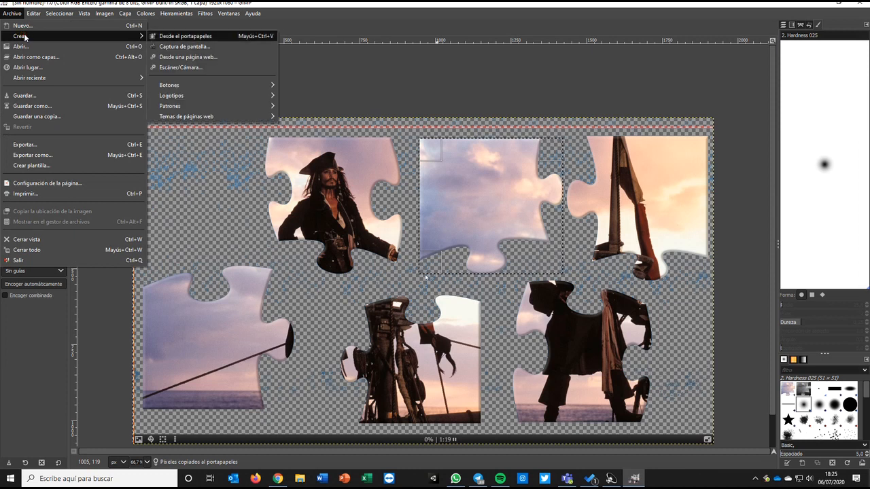
{"action": "left_click", "coordinate": [199, 40]}
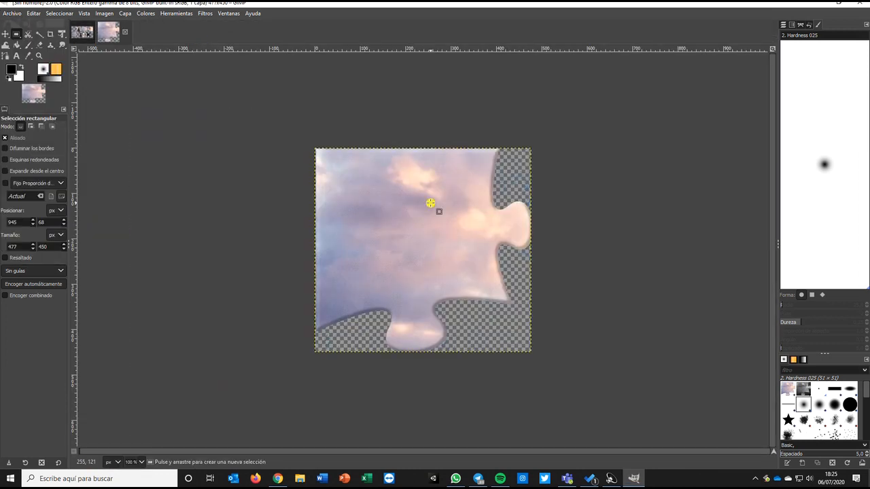
- Open the Export dialog and go into the 00 -GENIALLY folder
{"action": "left_click", "coordinate": [589, 292]}
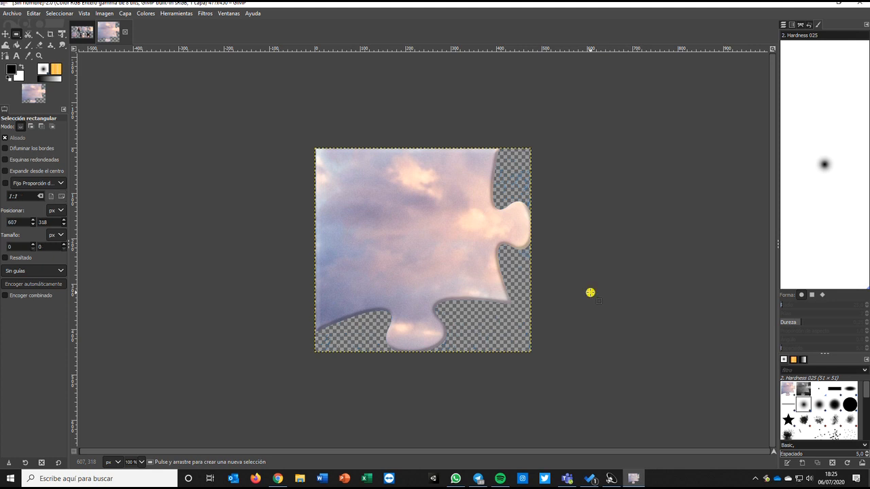
{"action": "right_click", "coordinate": [392, 220]}
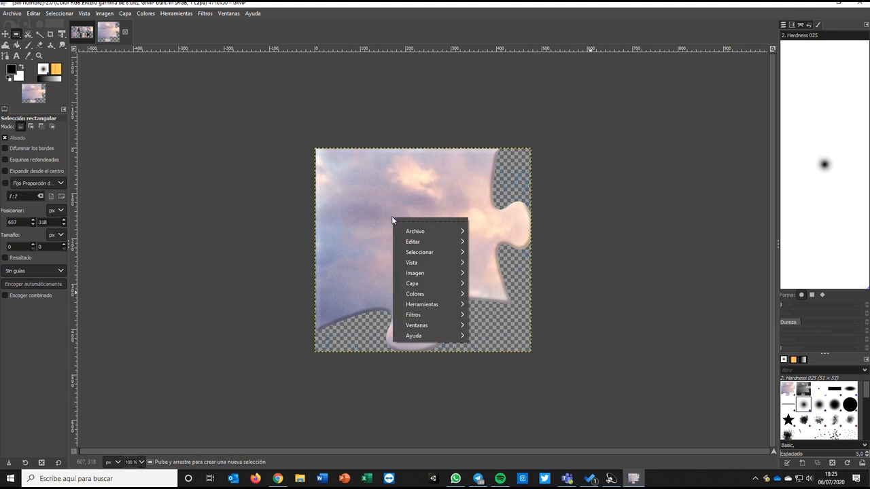
{"action": "left_click", "coordinate": [5, 15]}
{"action": "left_click", "coordinate": [5, 15]}
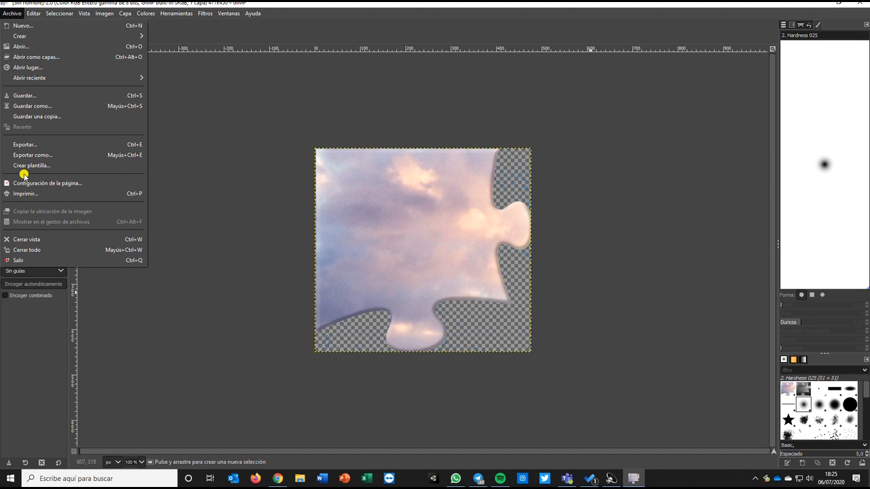
{"action": "left_click", "coordinate": [28, 144]}
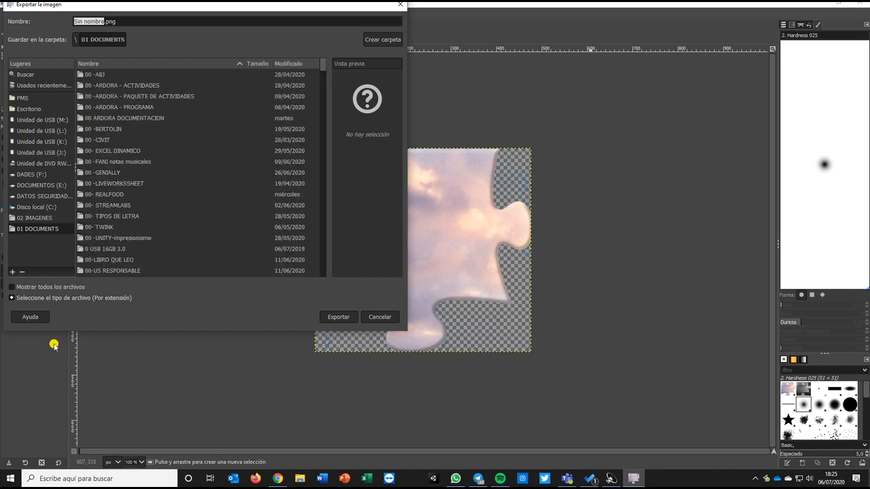
{"action": "double_click", "coordinate": [113, 174]}
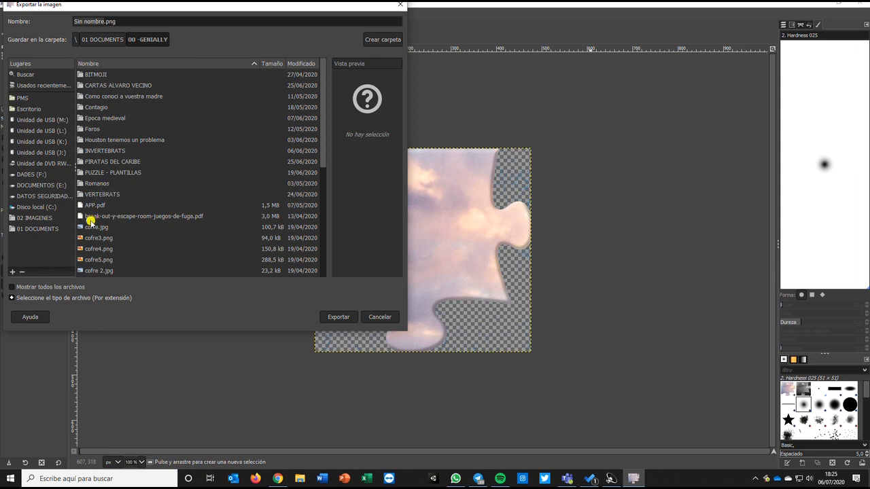
- Export the piece as puzzle01.png with the default PNG options
{"action": "left_click", "coordinate": [89, 25]}
{"action": "left_click", "coordinate": [102, 21]}
{"action": "left_click_drag", "start_coordinate": [103, 20], "coordinate": [53, 22]}
{"action": "key", "text": "BackSpace"}
{"action": "type", "text": "puzzle"}
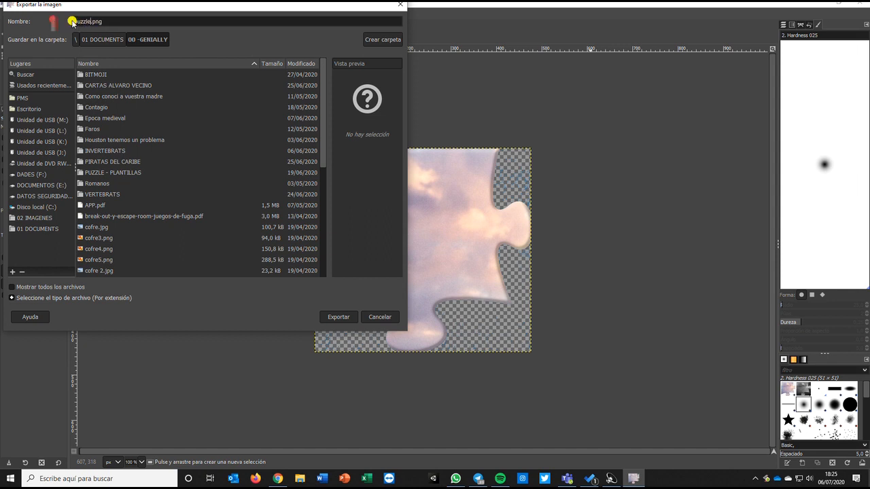
{"action": "type", "text": "01"}
{"action": "key", "text": "Return"}
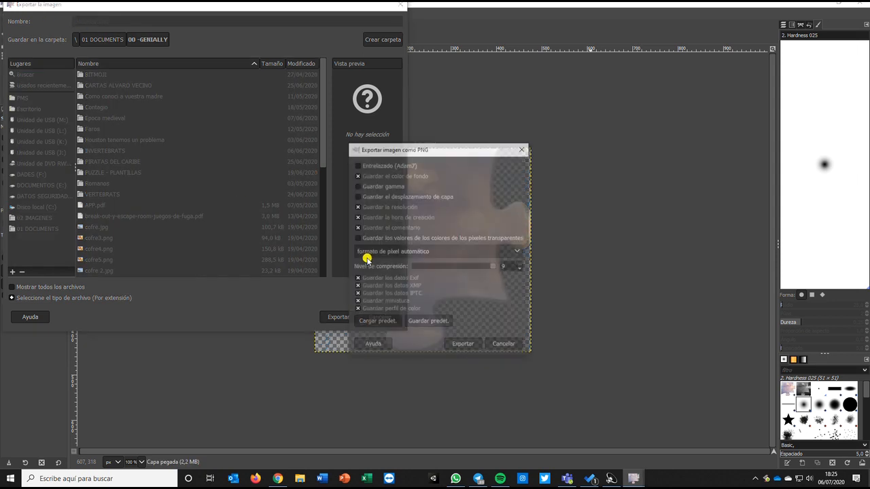
{"action": "left_click", "coordinate": [464, 345]}
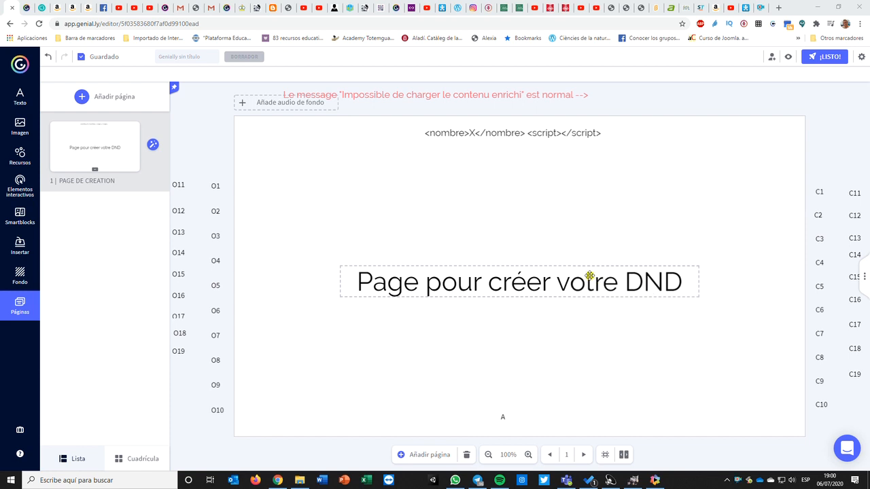
- Upload puzzle01.png and puzzle02.png from the 00 -GENIALLY folder into the image library
{"action": "left_click", "coordinate": [20, 126]}
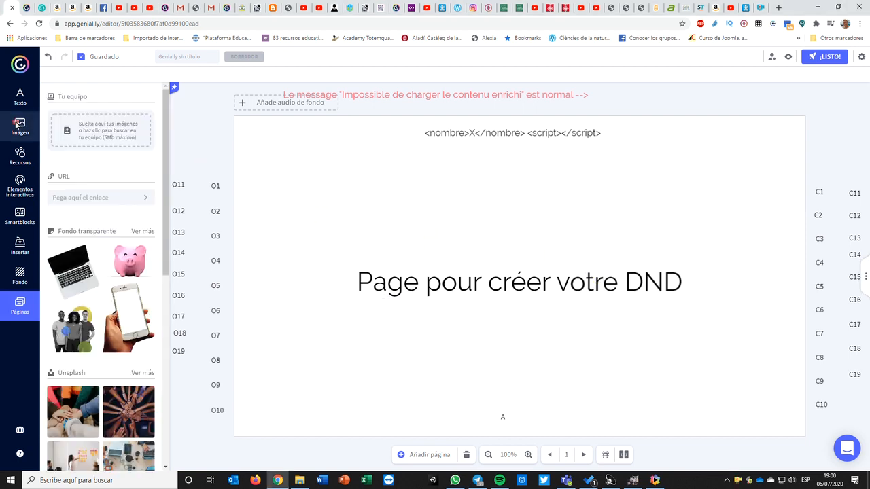
{"action": "left_click", "coordinate": [304, 481]}
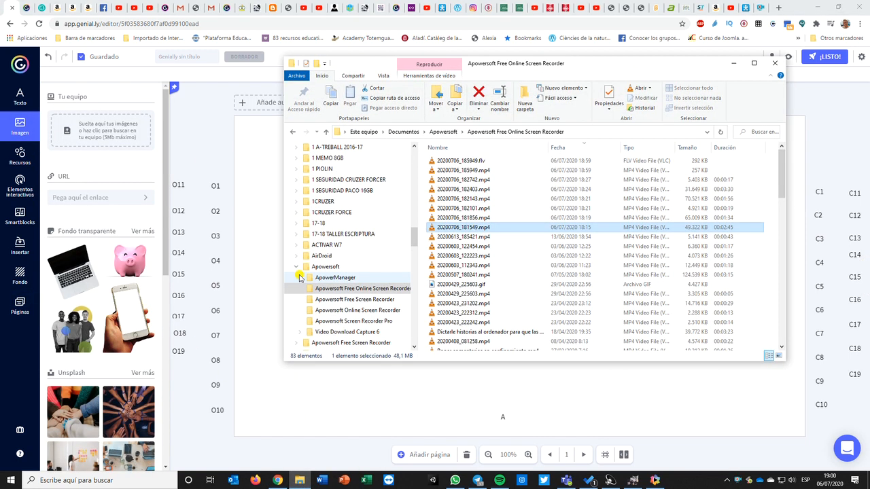
{"action": "scroll", "coordinate": [332, 280], "scroll_direction": "up", "scroll_amount": 4}
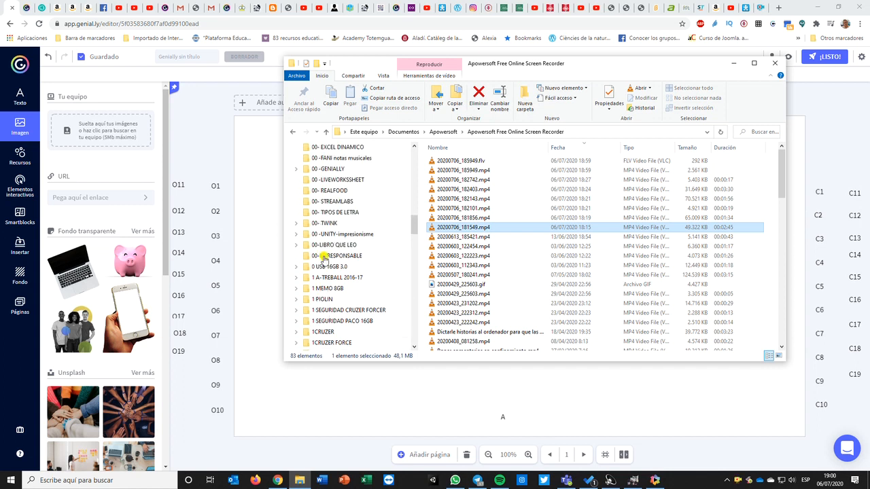
{"action": "left_click", "coordinate": [325, 169]}
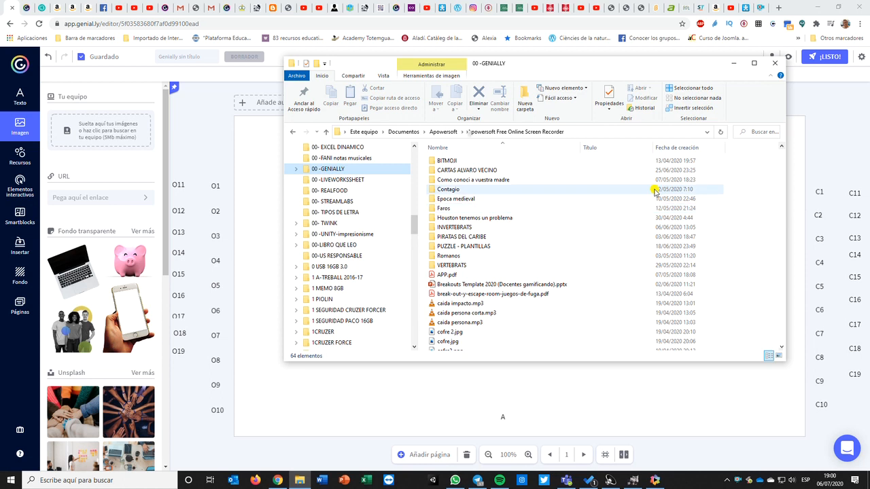
{"action": "left_click", "coordinate": [680, 148]}
{"action": "left_click", "coordinate": [450, 161]}
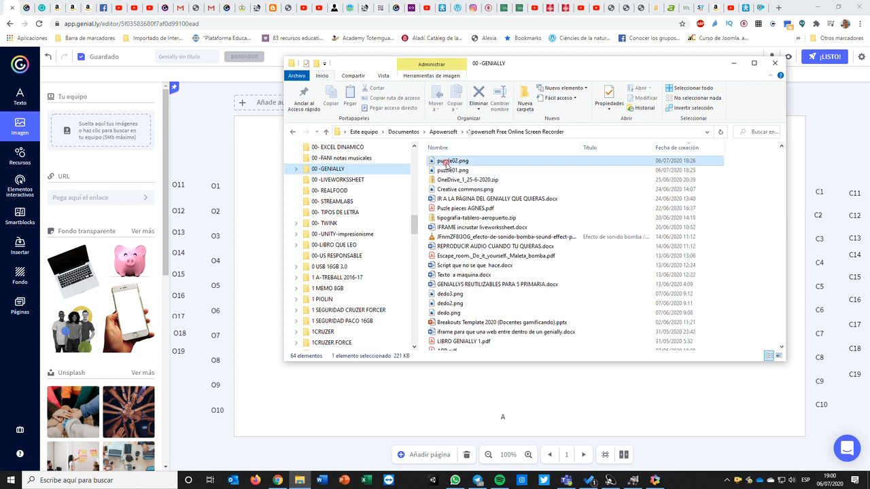
{"action": "left_click", "coordinate": [445, 170], "text": "ctrl"}
{"action": "left_click_drag", "start_coordinate": [238, 174], "coordinate": [78, 131]}
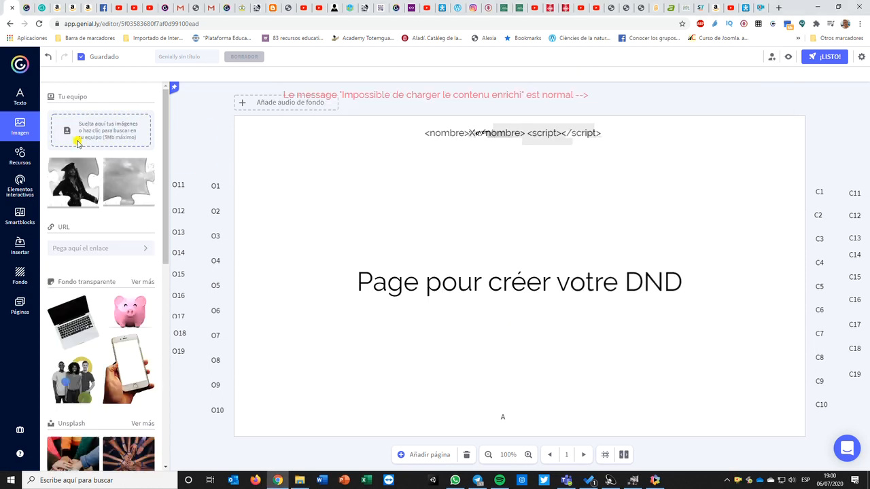
- Insert both puzzle pieces onto the page, then shrink the sky piece and move it near the upper left
{"action": "left_click", "coordinate": [78, 189]}
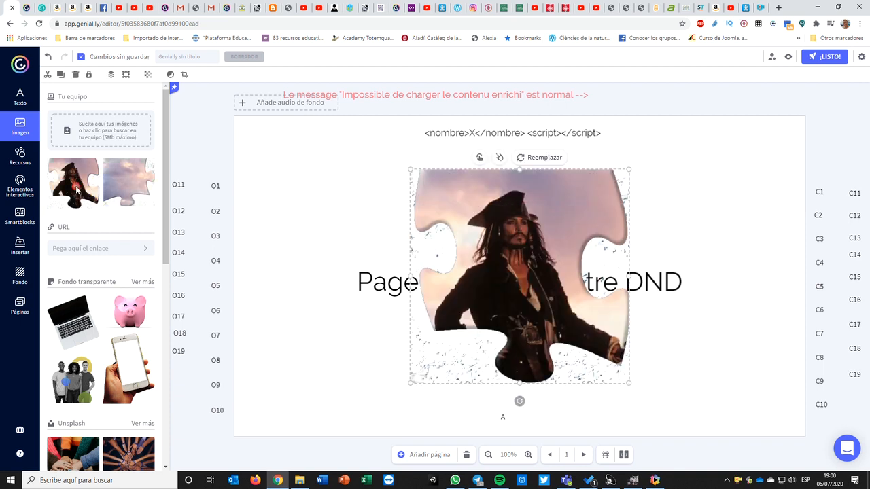
{"action": "left_click", "coordinate": [117, 184]}
{"action": "left_click_drag", "start_coordinate": [538, 299], "coordinate": [372, 267]}
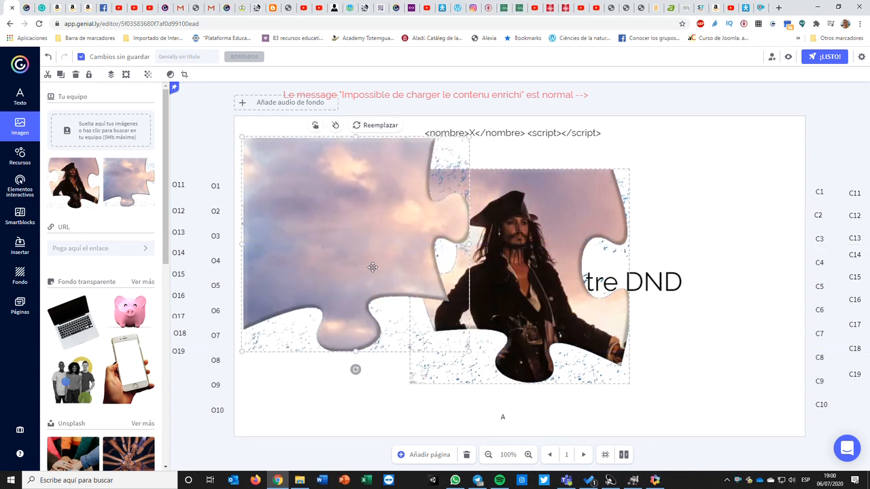
{"action": "left_click_drag", "start_coordinate": [468, 353], "coordinate": [332, 255]}
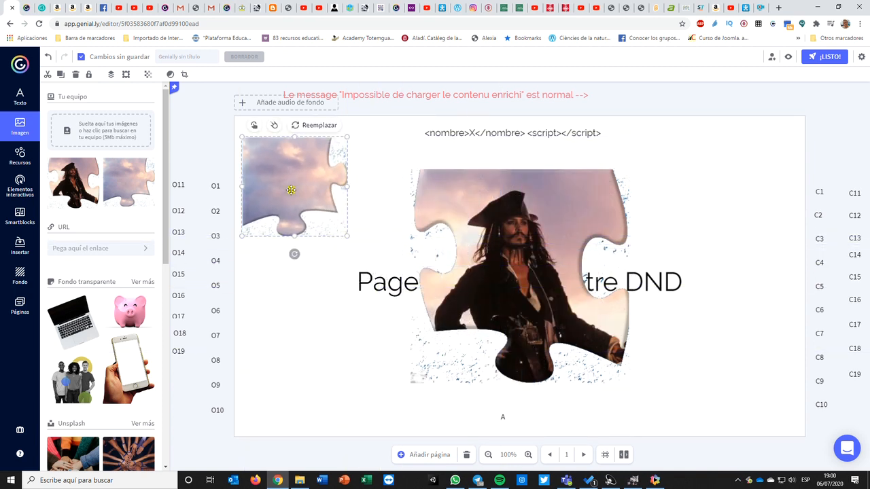
{"action": "left_click_drag", "start_coordinate": [292, 190], "coordinate": [316, 218]}
- Resize and reposition the large pirate piece, then delete it
{"action": "left_click", "coordinate": [597, 308]}
{"action": "left_click_drag", "start_coordinate": [629, 385], "coordinate": [494, 252]}
{"action": "left_click_drag", "start_coordinate": [463, 214], "coordinate": [323, 208]}
{"action": "left_click_drag", "start_coordinate": [352, 244], "coordinate": [376, 266]}
{"action": "left_click", "coordinate": [620, 320]}
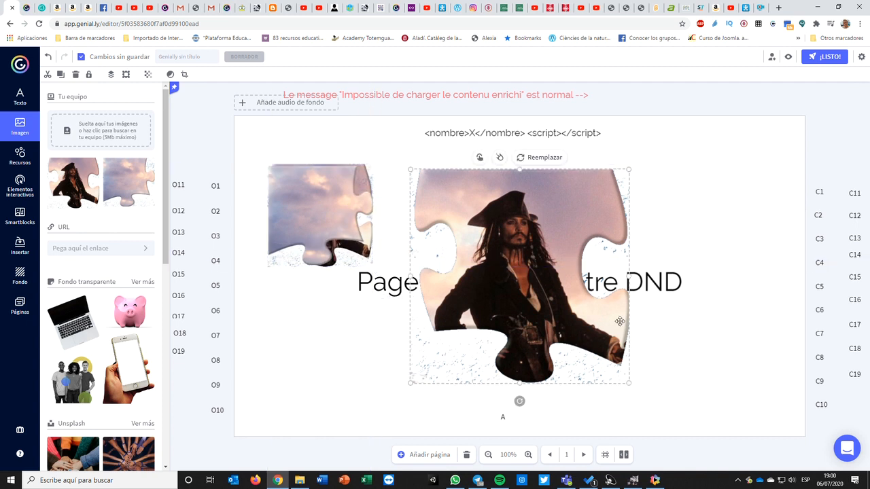
{"action": "key", "text": "Delete"}
- Place the sky piece and the pirate piece side by side near the page's upper right
{"action": "left_click_drag", "start_coordinate": [314, 205], "coordinate": [315, 203]}
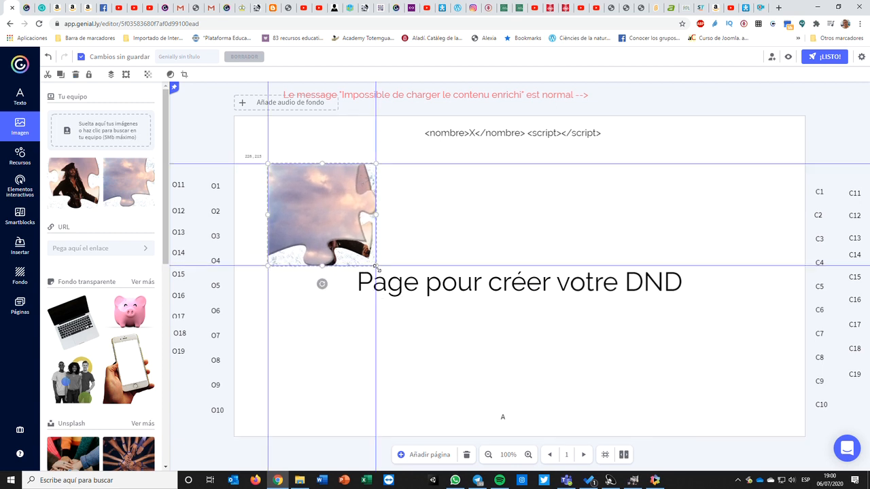
{"action": "left_click_drag", "start_coordinate": [323, 213], "coordinate": [645, 212]}
{"action": "left_click_drag", "start_coordinate": [344, 230], "coordinate": [753, 232]}
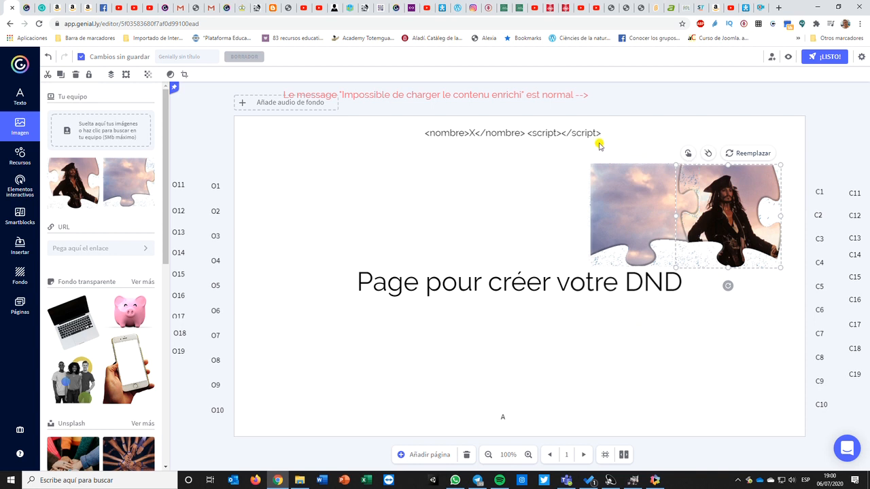
- Select both pieces together, move them slightly left as a group, and deselect them
{"action": "left_click_drag", "start_coordinate": [539, 161], "coordinate": [803, 267]}
{"action": "left_click_drag", "start_coordinate": [713, 217], "coordinate": [626, 216]}
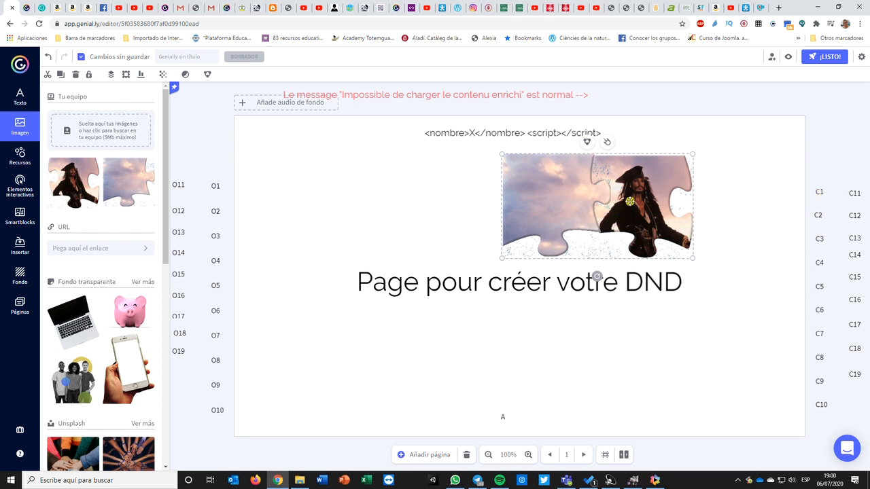
{"action": "left_click_drag", "start_coordinate": [640, 187], "coordinate": [643, 182]}
{"action": "left_click", "coordinate": [538, 212]}
{"action": "left_click", "coordinate": [399, 207]}
{"action": "left_click_drag", "start_coordinate": [518, 202], "coordinate": [518, 202]}
{"action": "left_click", "coordinate": [684, 242]}
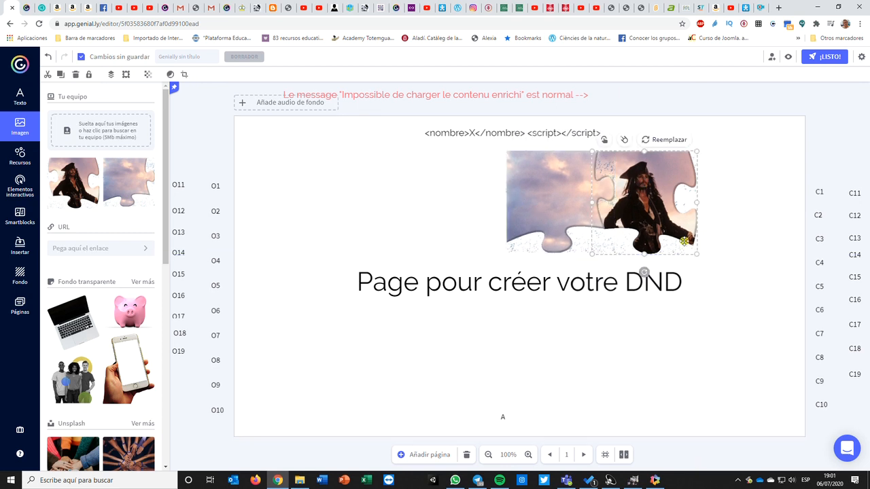